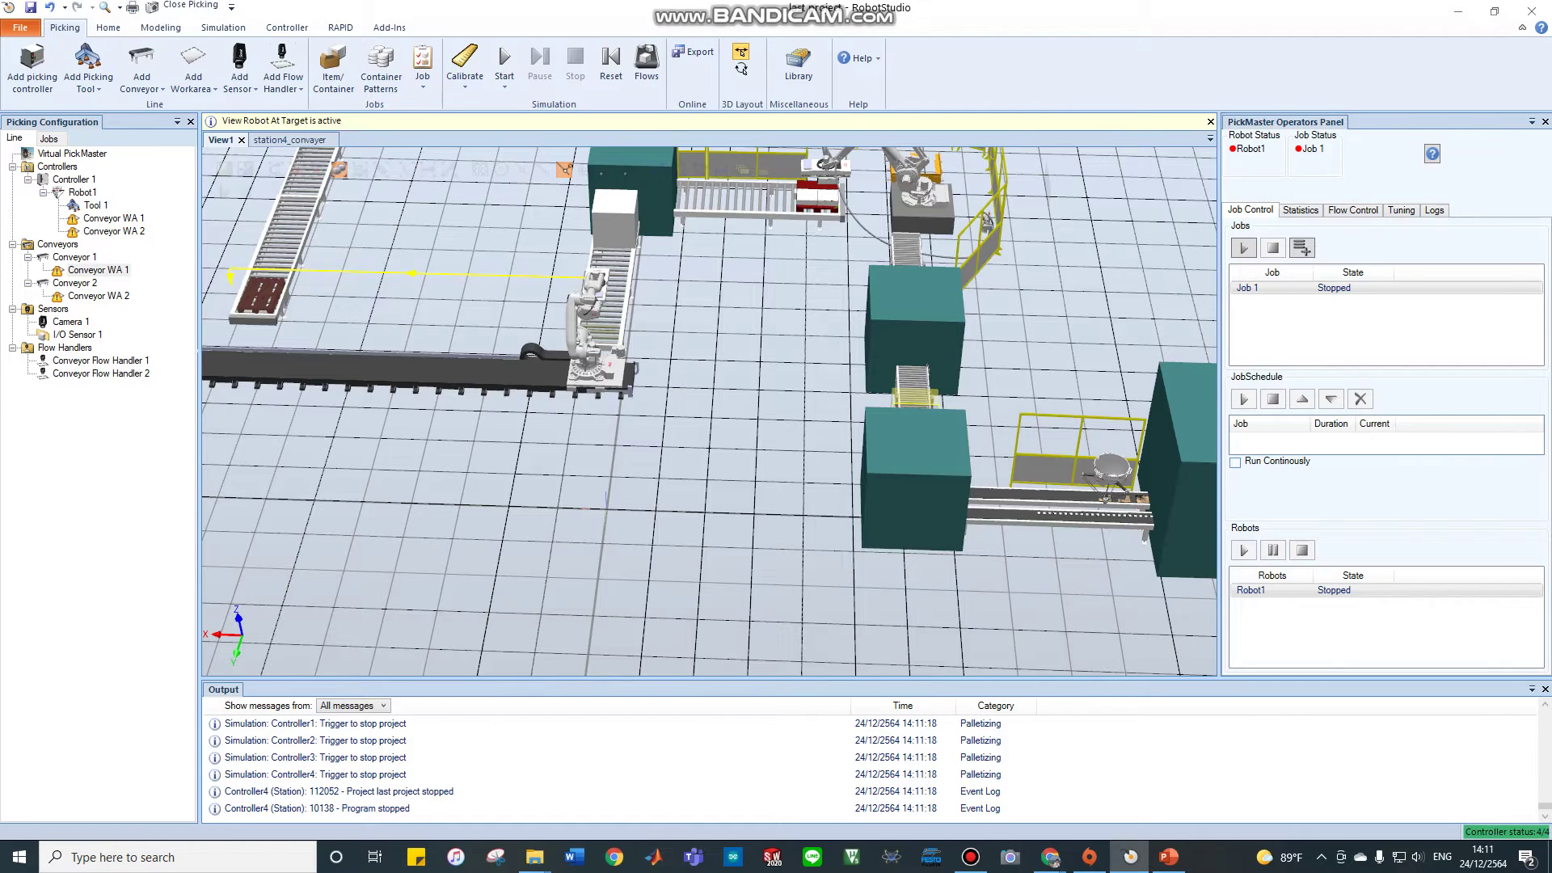
Step: Switch to the PowerPoint presentation, review slides 2 through 5 on the line overview, workpiece and robot model, and return to RobotStudio
{"action": "scroll", "coordinate": [574, 647], "scroll_direction": "down", "scroll_amount": 5}
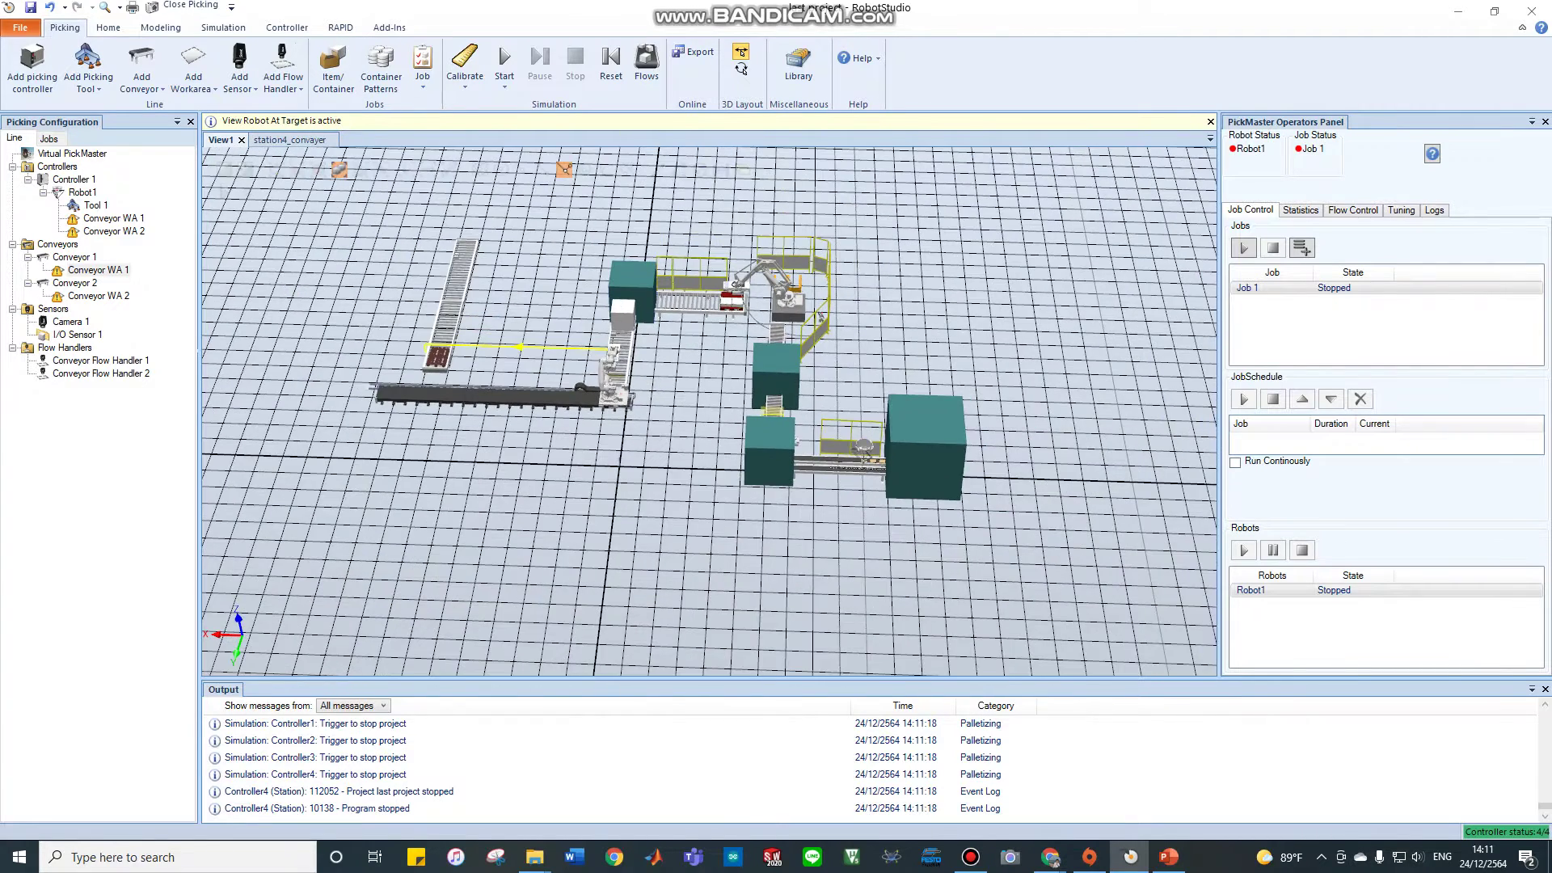
{"action": "scroll", "coordinate": [692, 364], "scroll_direction": "up", "scroll_amount": 2}
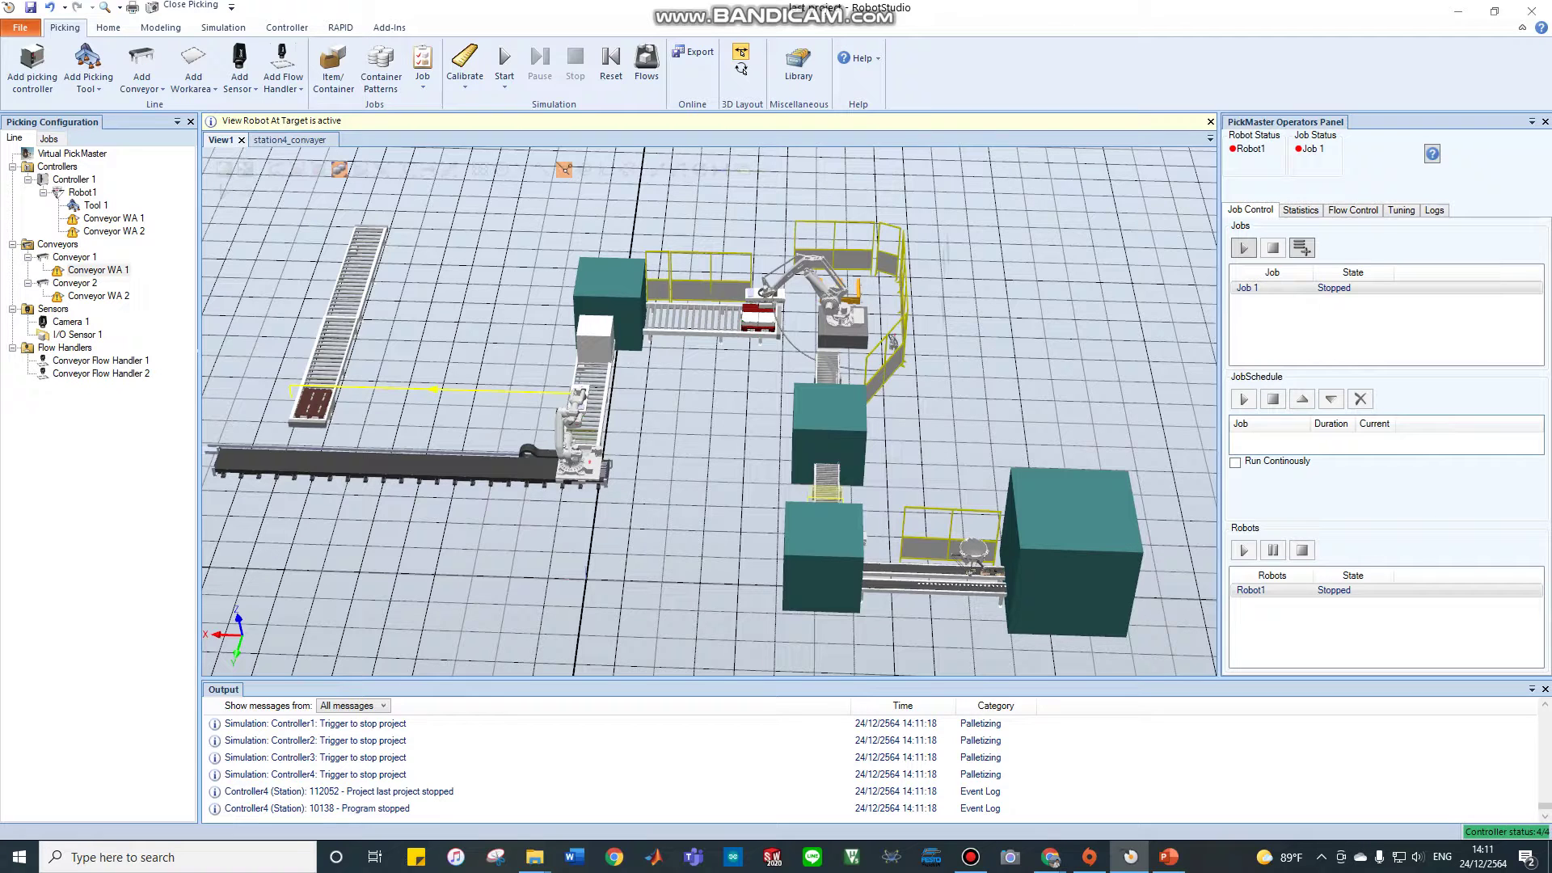
{"action": "left_click", "coordinate": [1169, 857]}
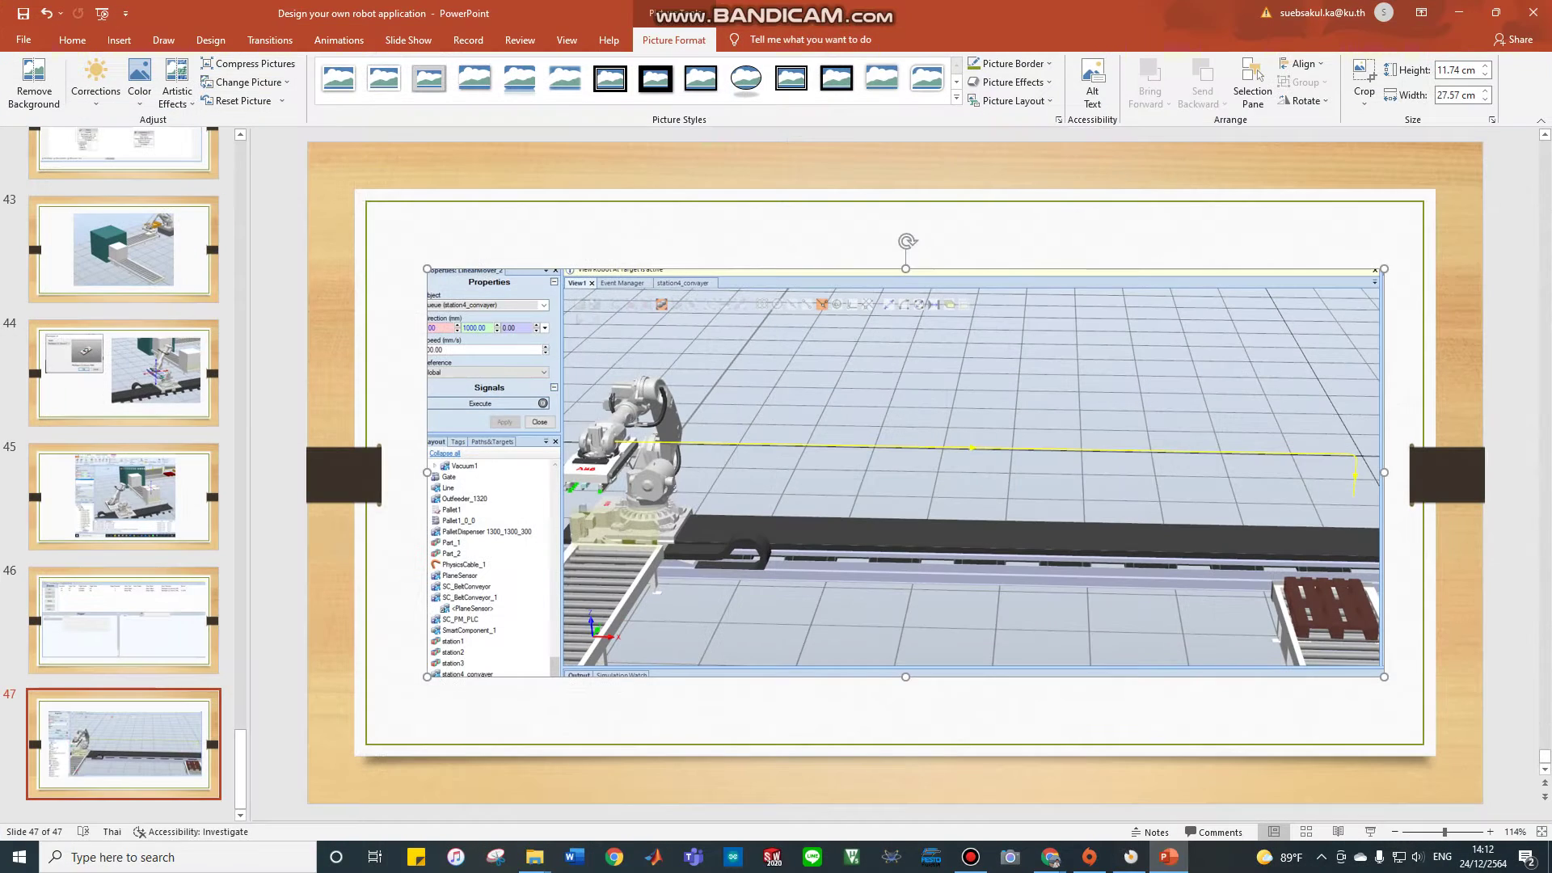
{"action": "left_click_drag", "start_coordinate": [240, 769], "coordinate": [240, 180]}
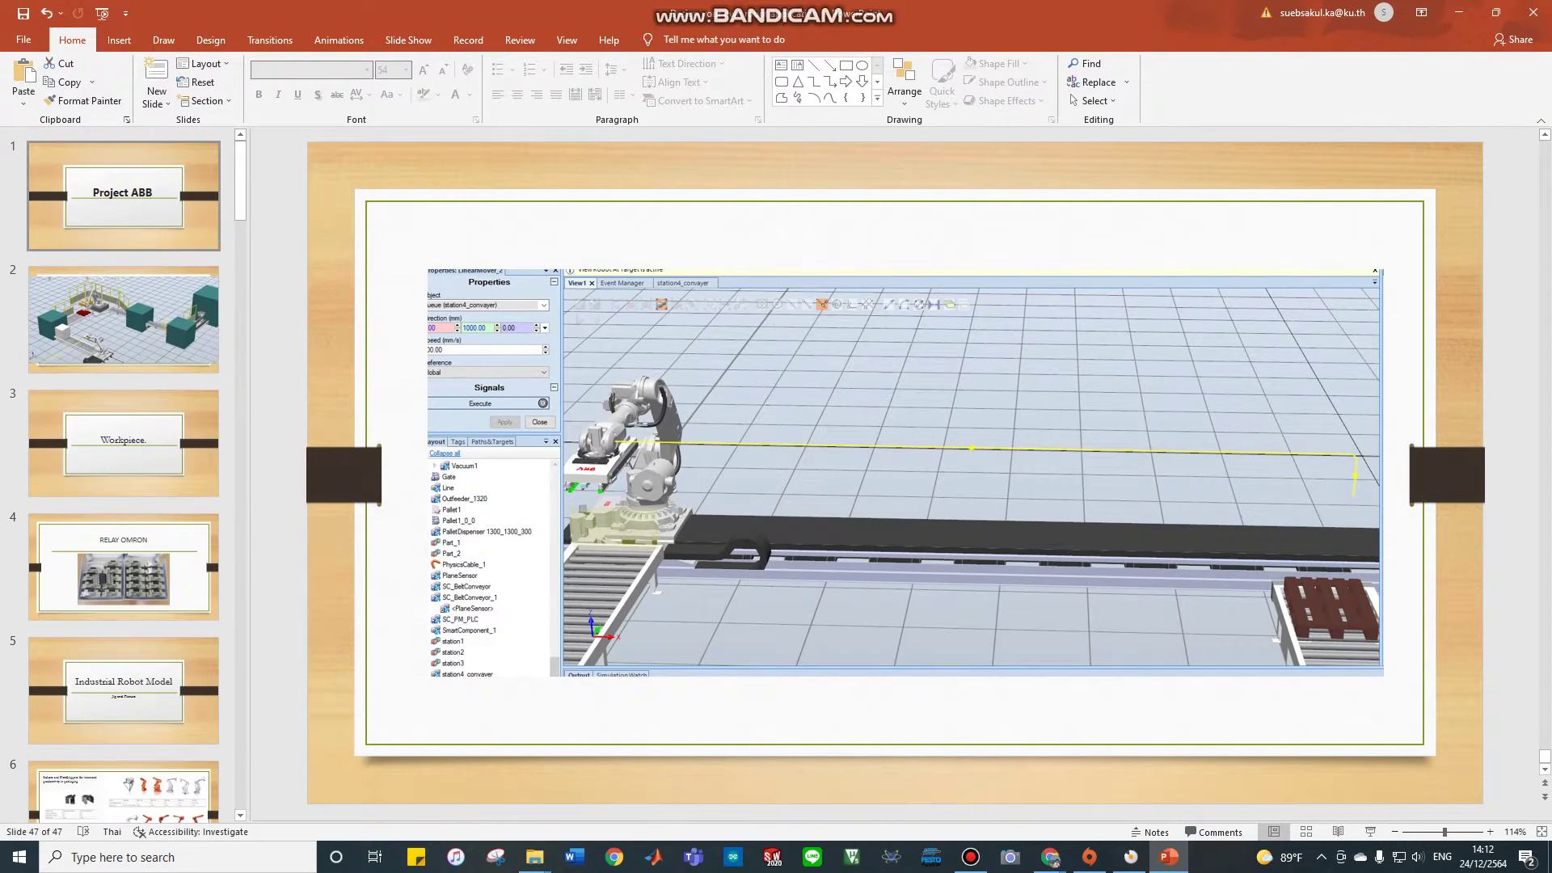
{"action": "left_click", "coordinate": [124, 319]}
{"action": "left_click", "coordinate": [124, 444]}
{"action": "left_click", "coordinate": [124, 567]}
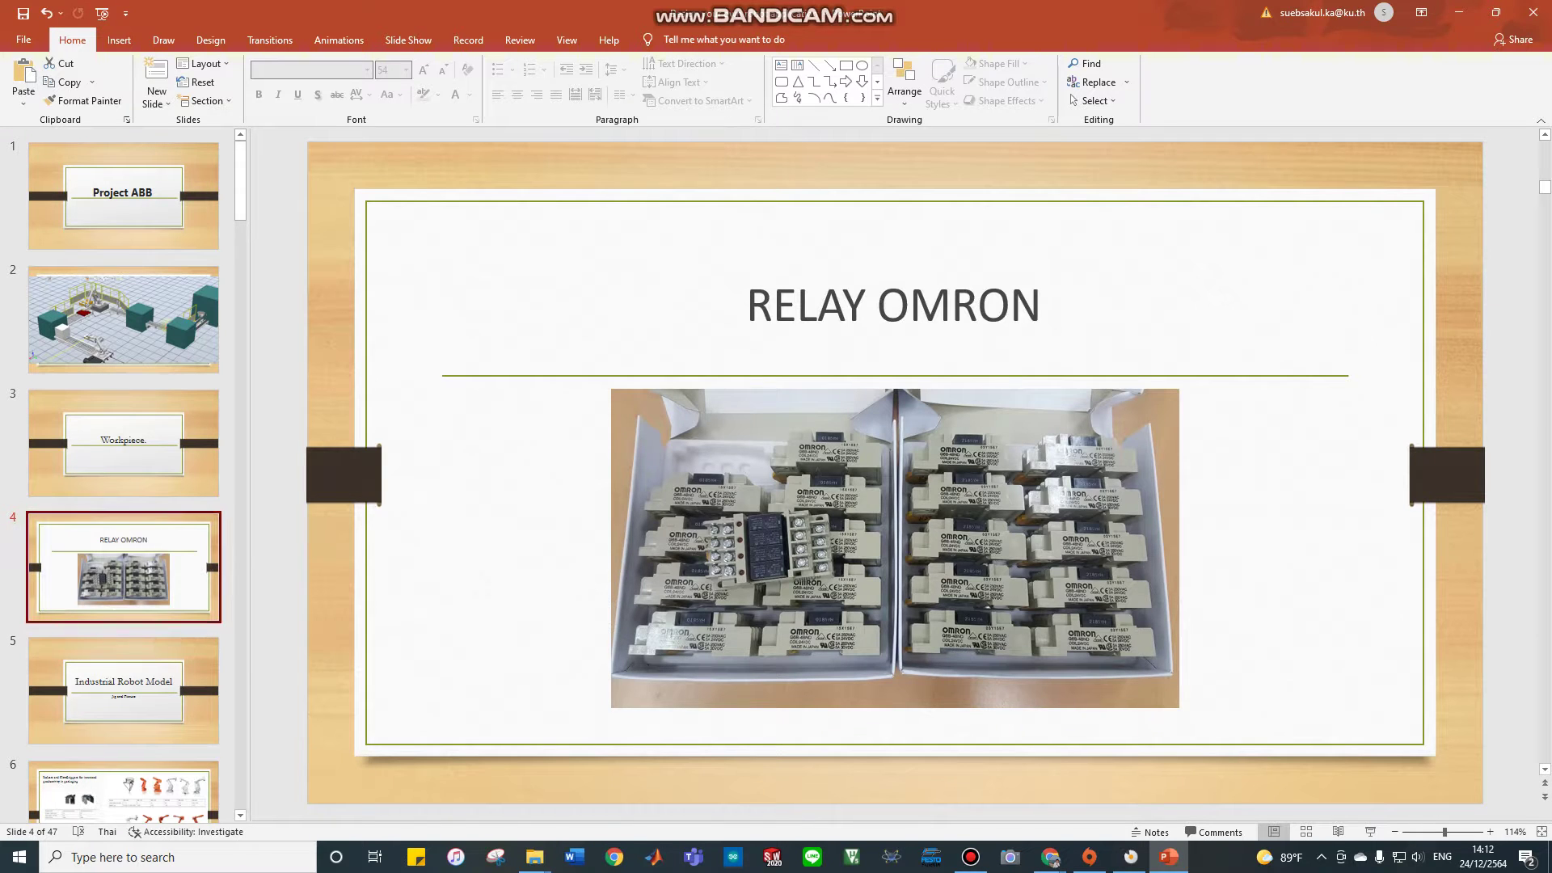
{"action": "left_click", "coordinate": [124, 691]}
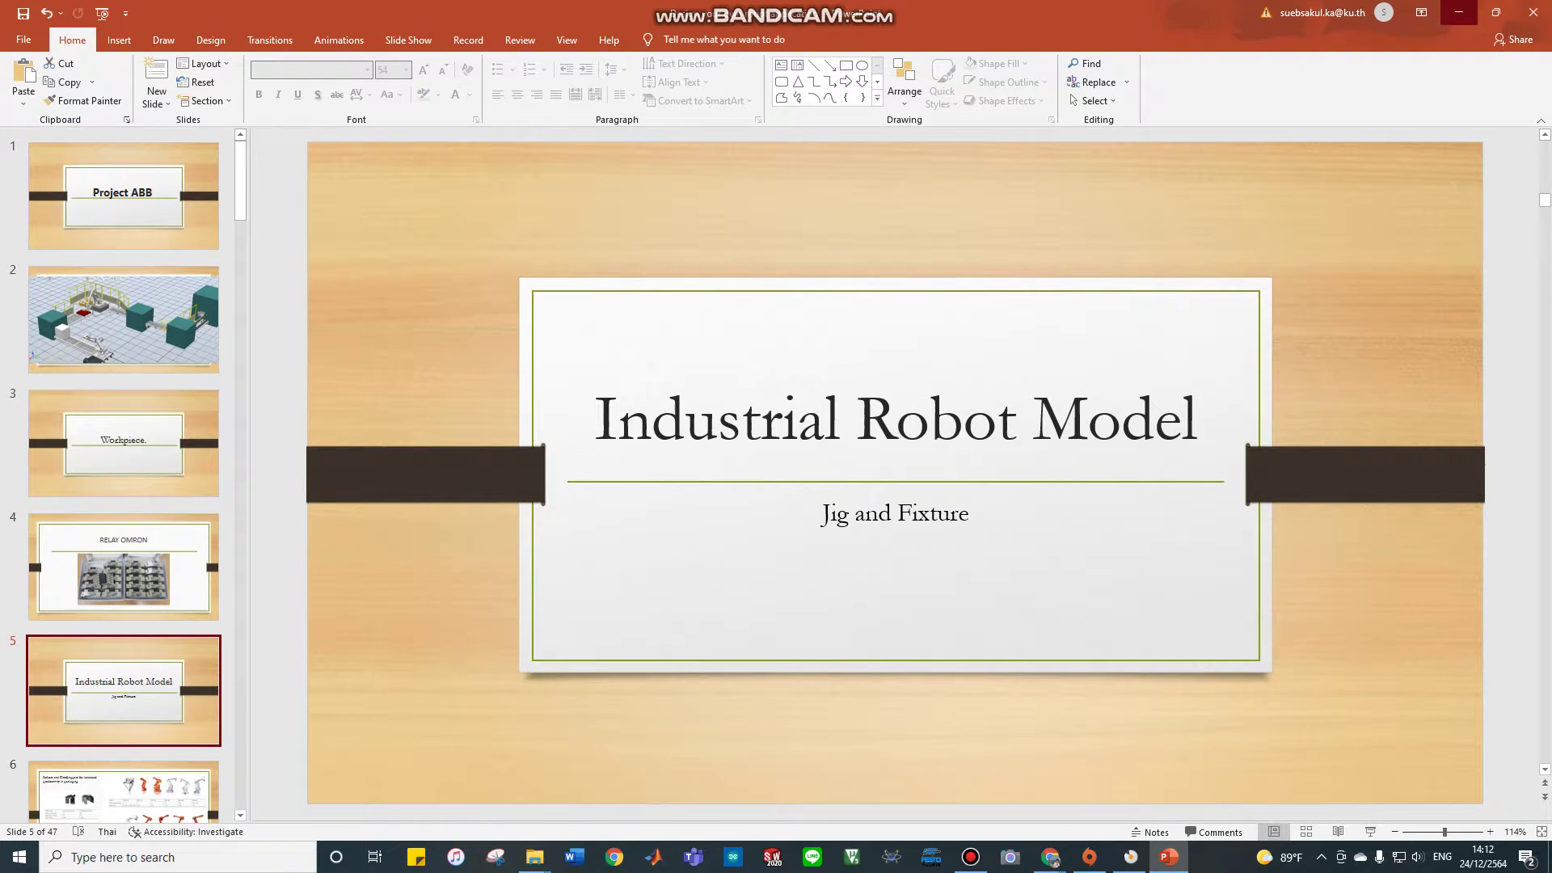
{"action": "left_click", "coordinate": [1460, 13]}
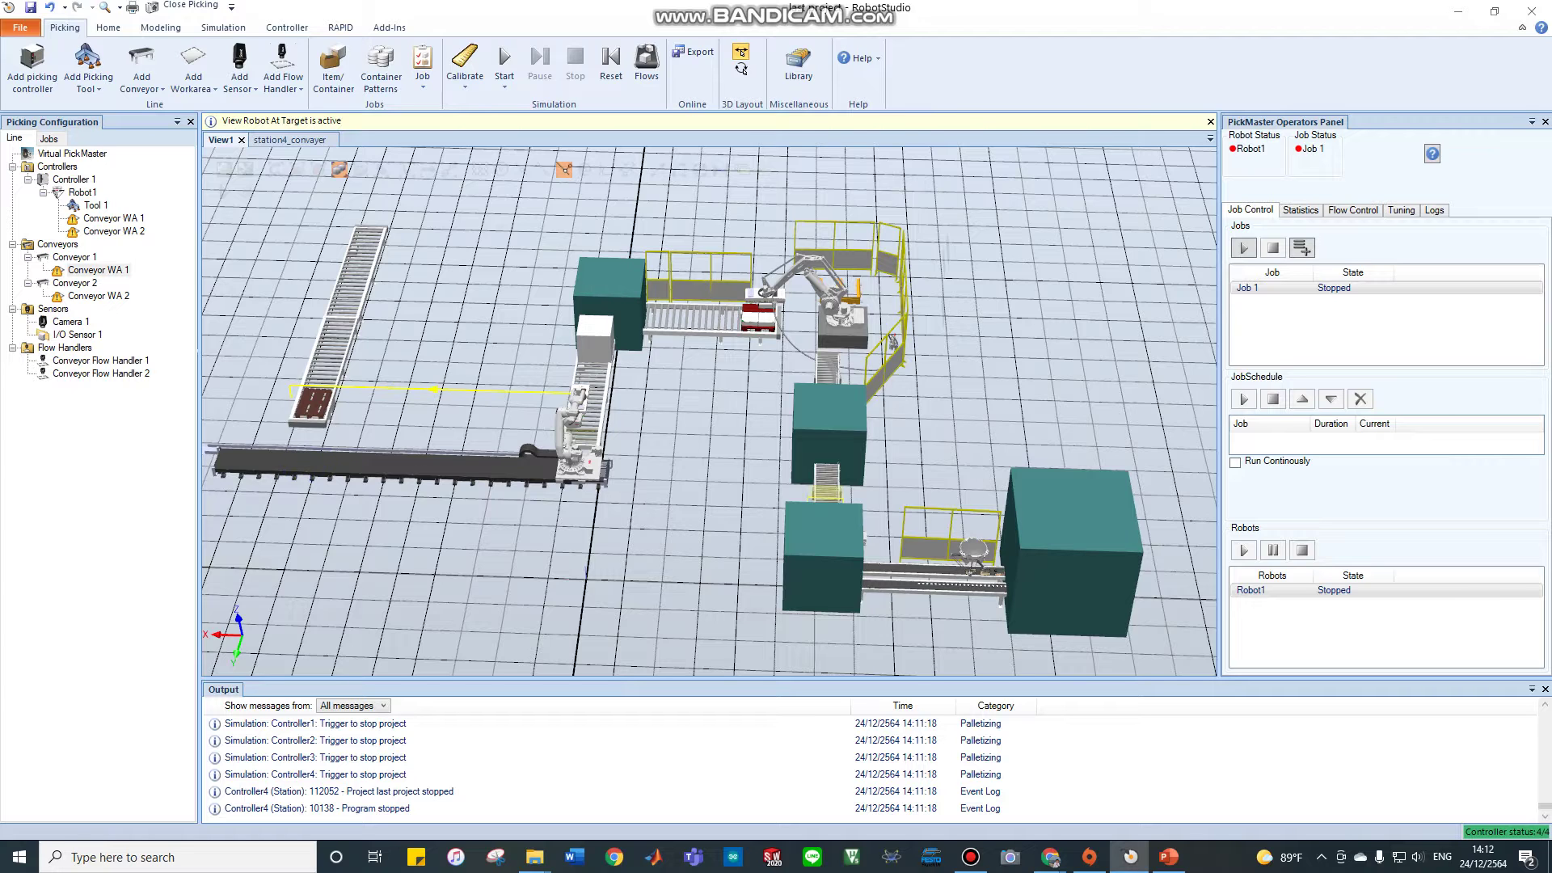
Step: Examine the line station by station, from the delta robot picking cell along the conveyors to the fenced palletizing robot and the boxed load
{"action": "scroll", "coordinate": [991, 566], "scroll_direction": "up", "scroll_amount": 3}
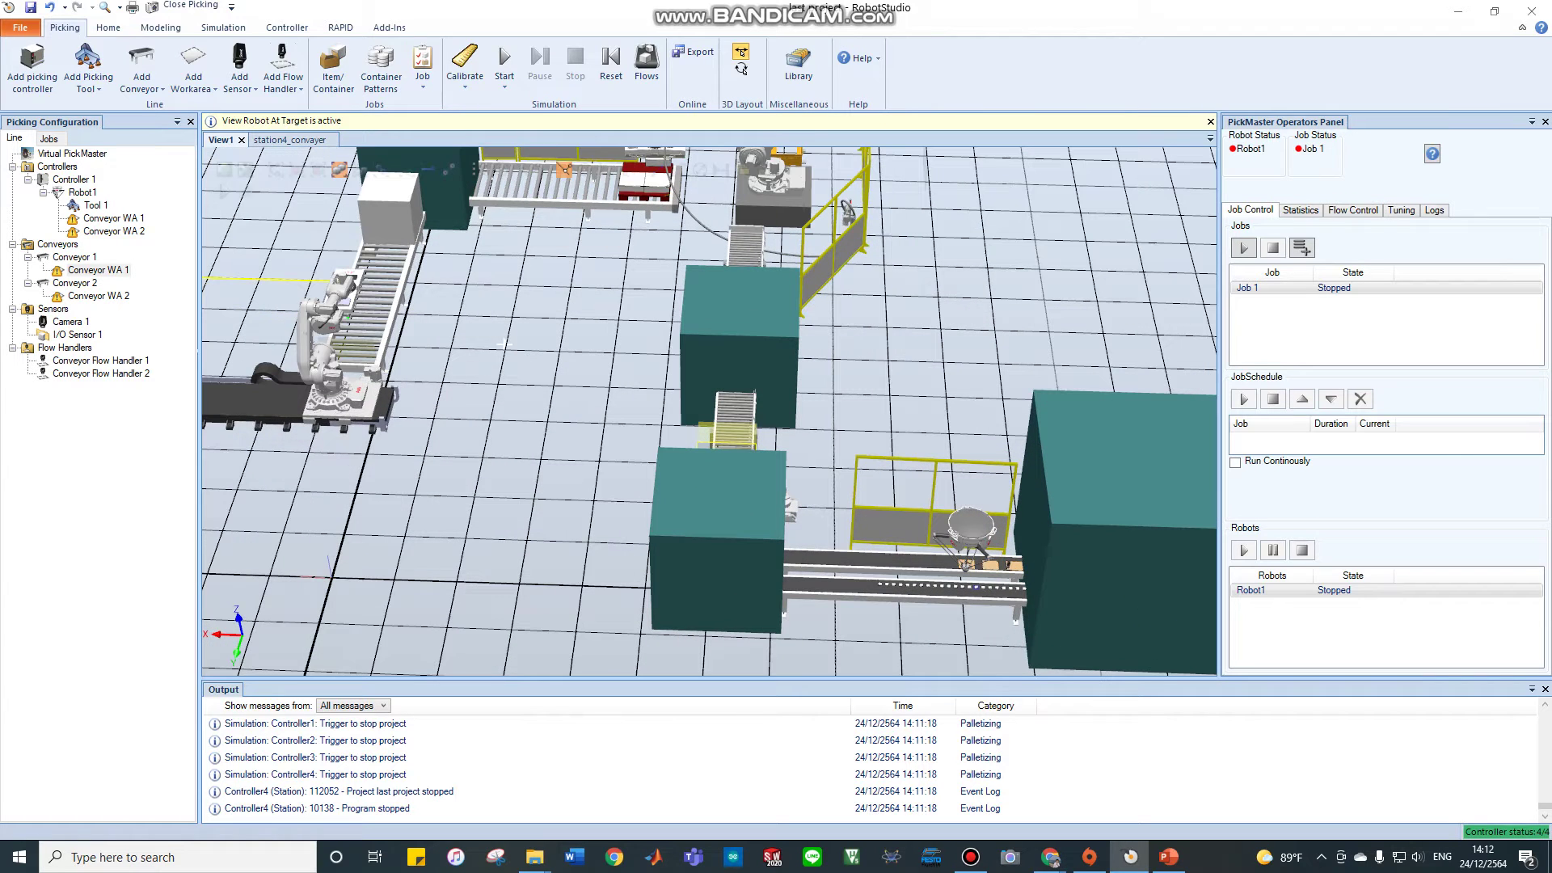
{"action": "scroll", "coordinate": [916, 556], "scroll_direction": "up", "scroll_amount": 3}
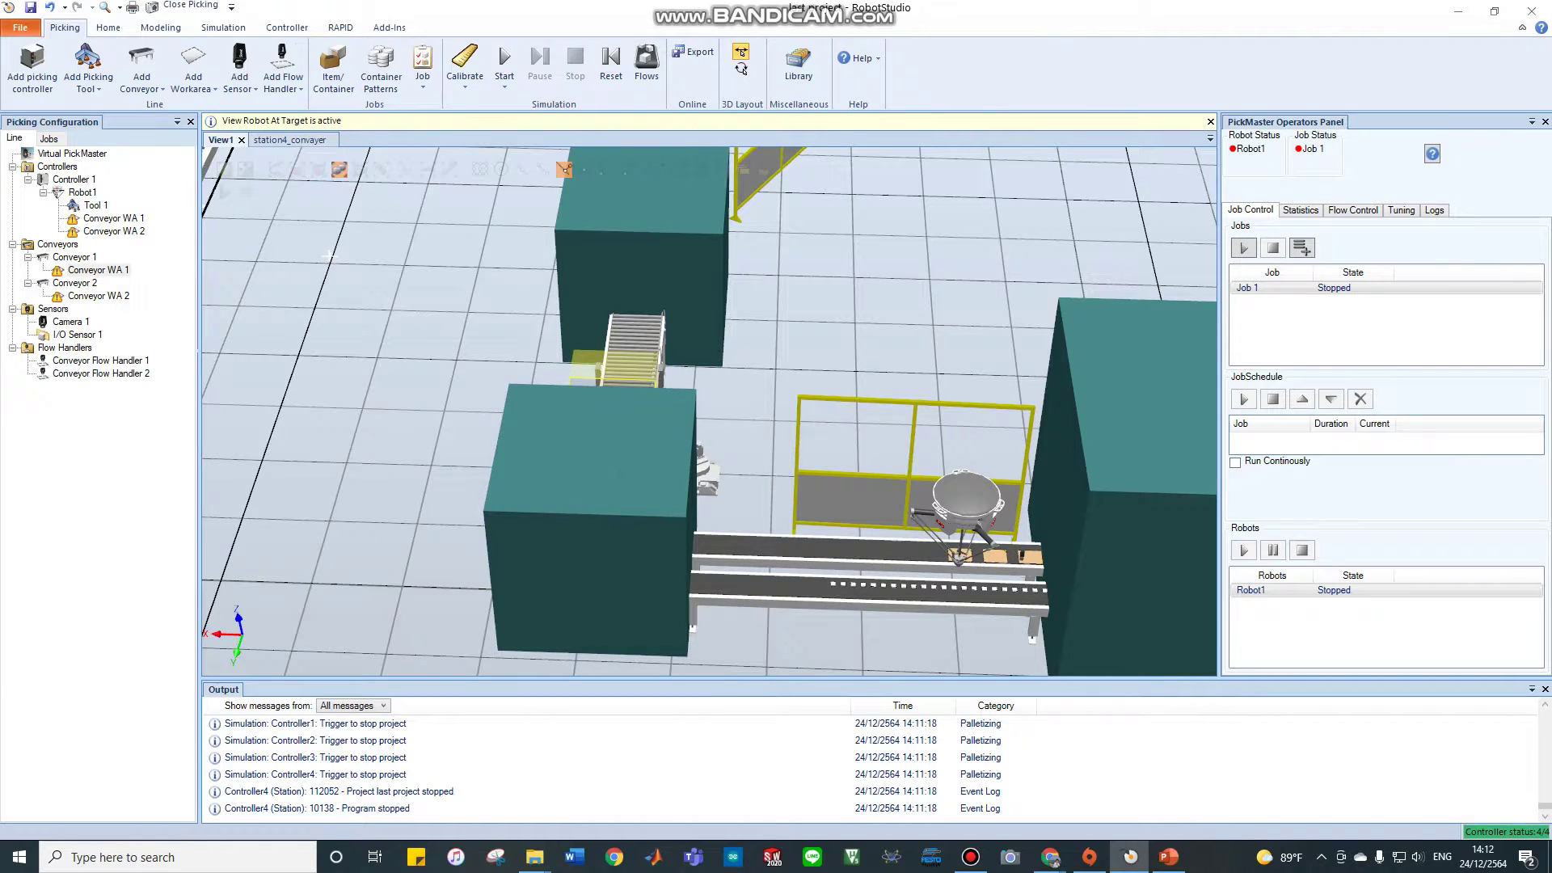
{"action": "left_click_drag", "start_coordinate": [330, 255], "coordinate": [517, 275], "text": "ctrl+shift"}
{"action": "scroll", "coordinate": [497, 623], "scroll_direction": "down", "scroll_amount": 6}
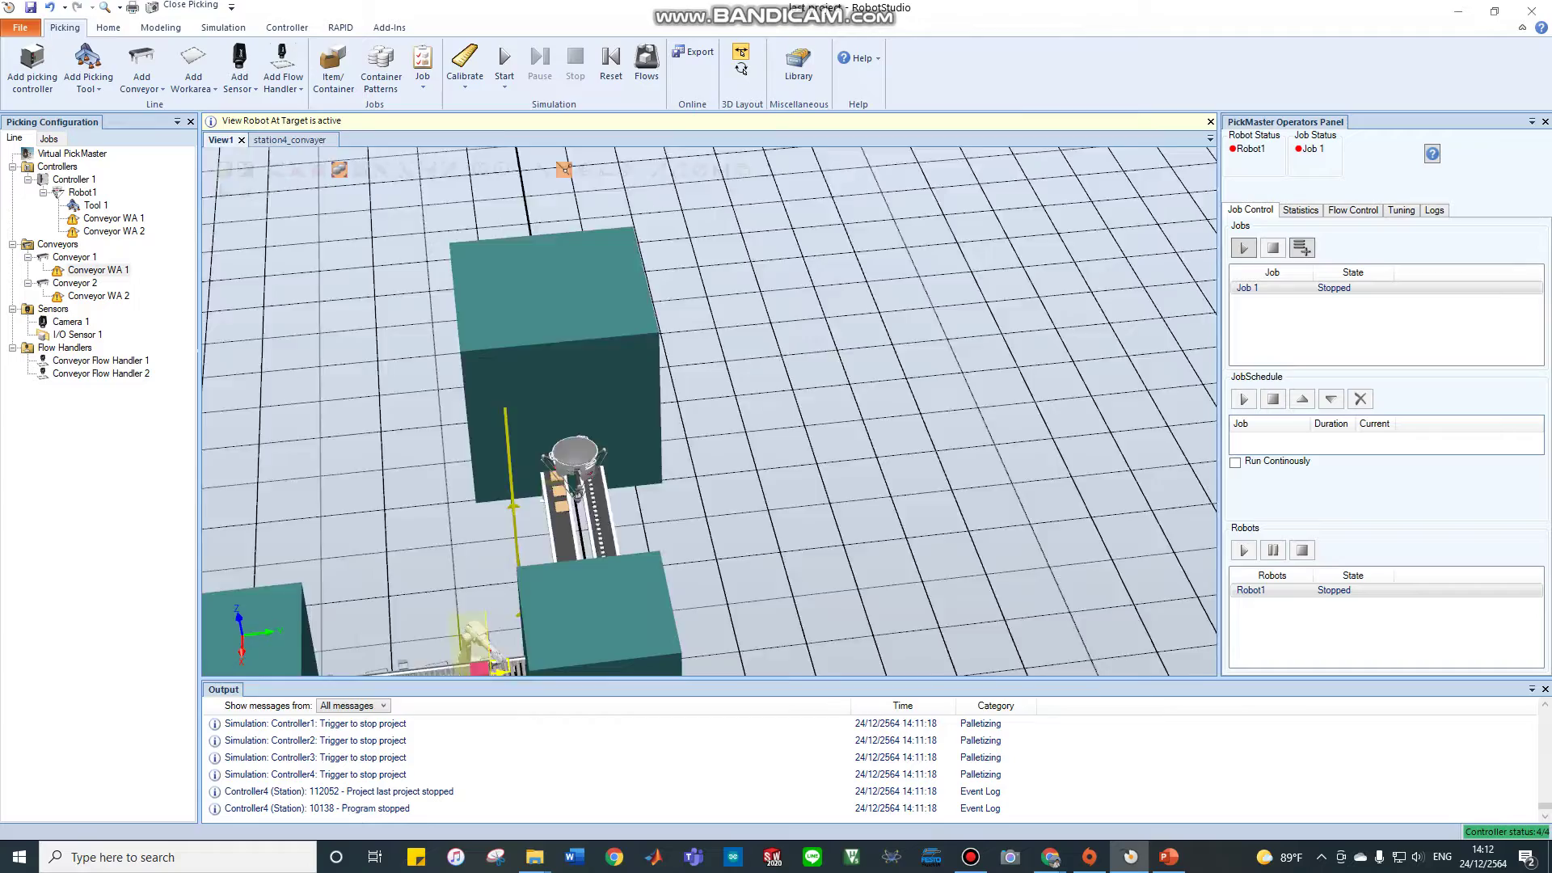
{"action": "scroll", "coordinate": [436, 657], "scroll_direction": "down", "scroll_amount": 3}
{"action": "scroll", "coordinate": [436, 657], "scroll_direction": "up", "scroll_amount": 7}
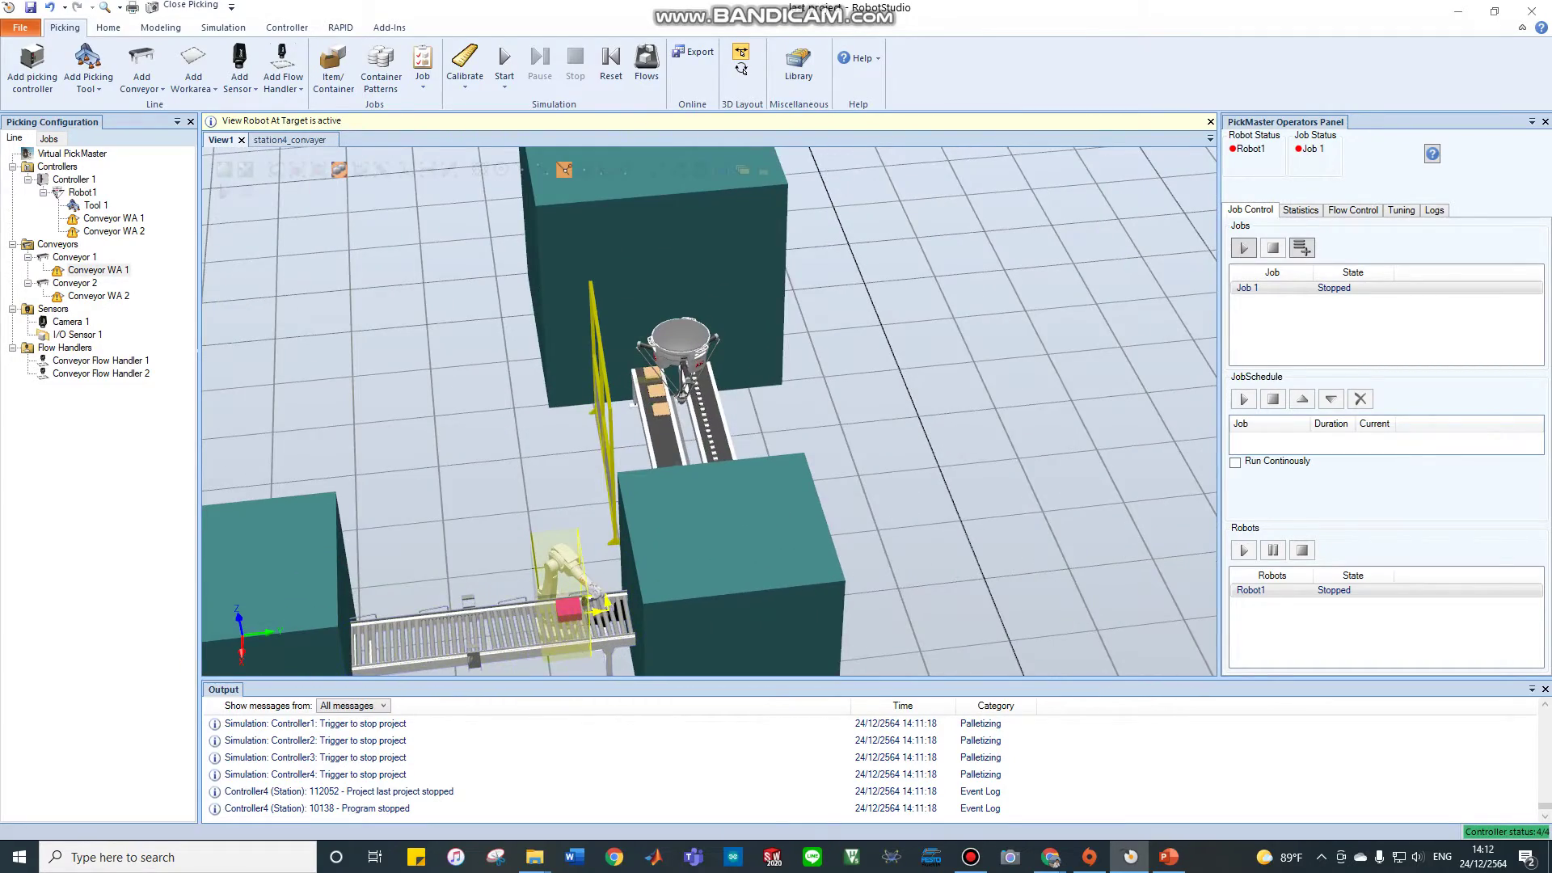
{"action": "left_click_drag", "start_coordinate": [355, 586], "coordinate": [588, 471], "text": "ctrl"}
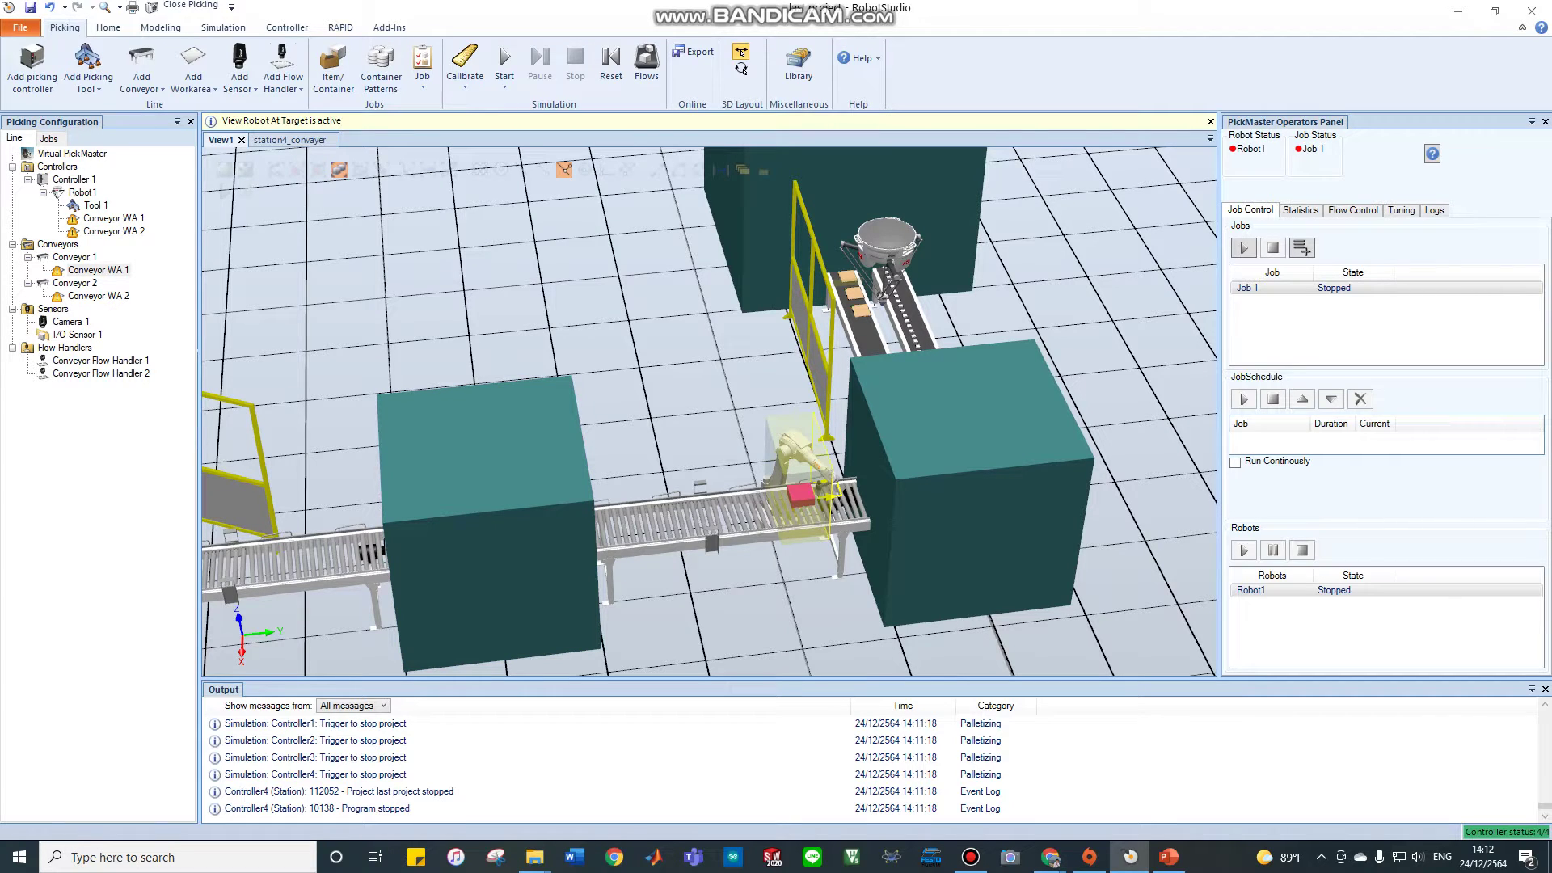
{"action": "left_click_drag", "start_coordinate": [384, 498], "coordinate": [874, 384], "text": "ctrl"}
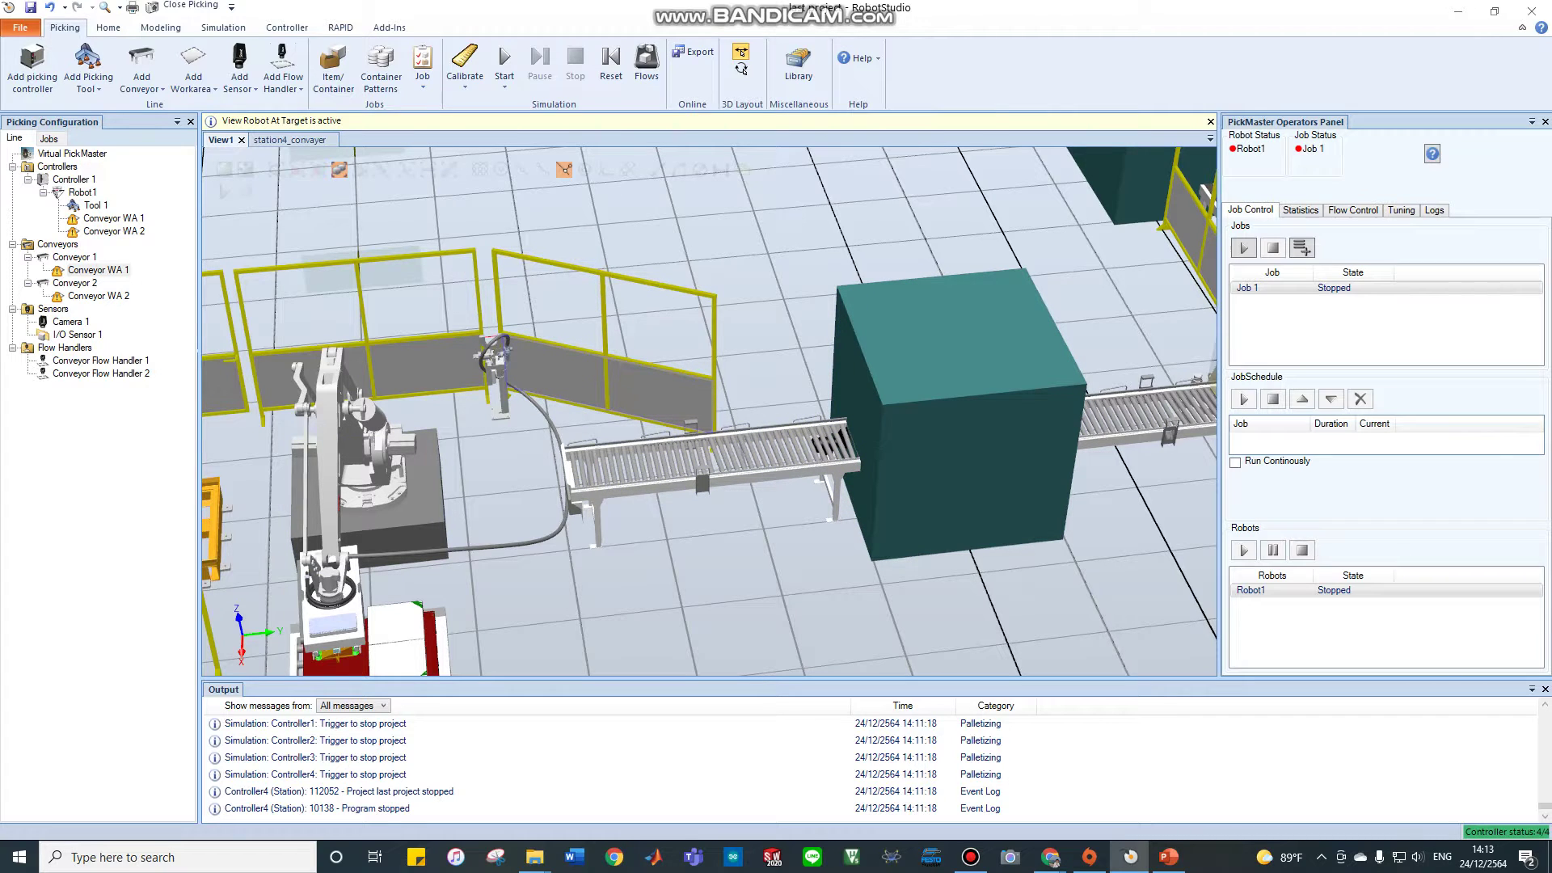
{"action": "left_click_drag", "start_coordinate": [711, 452], "coordinate": [615, 347], "text": "ctrl"}
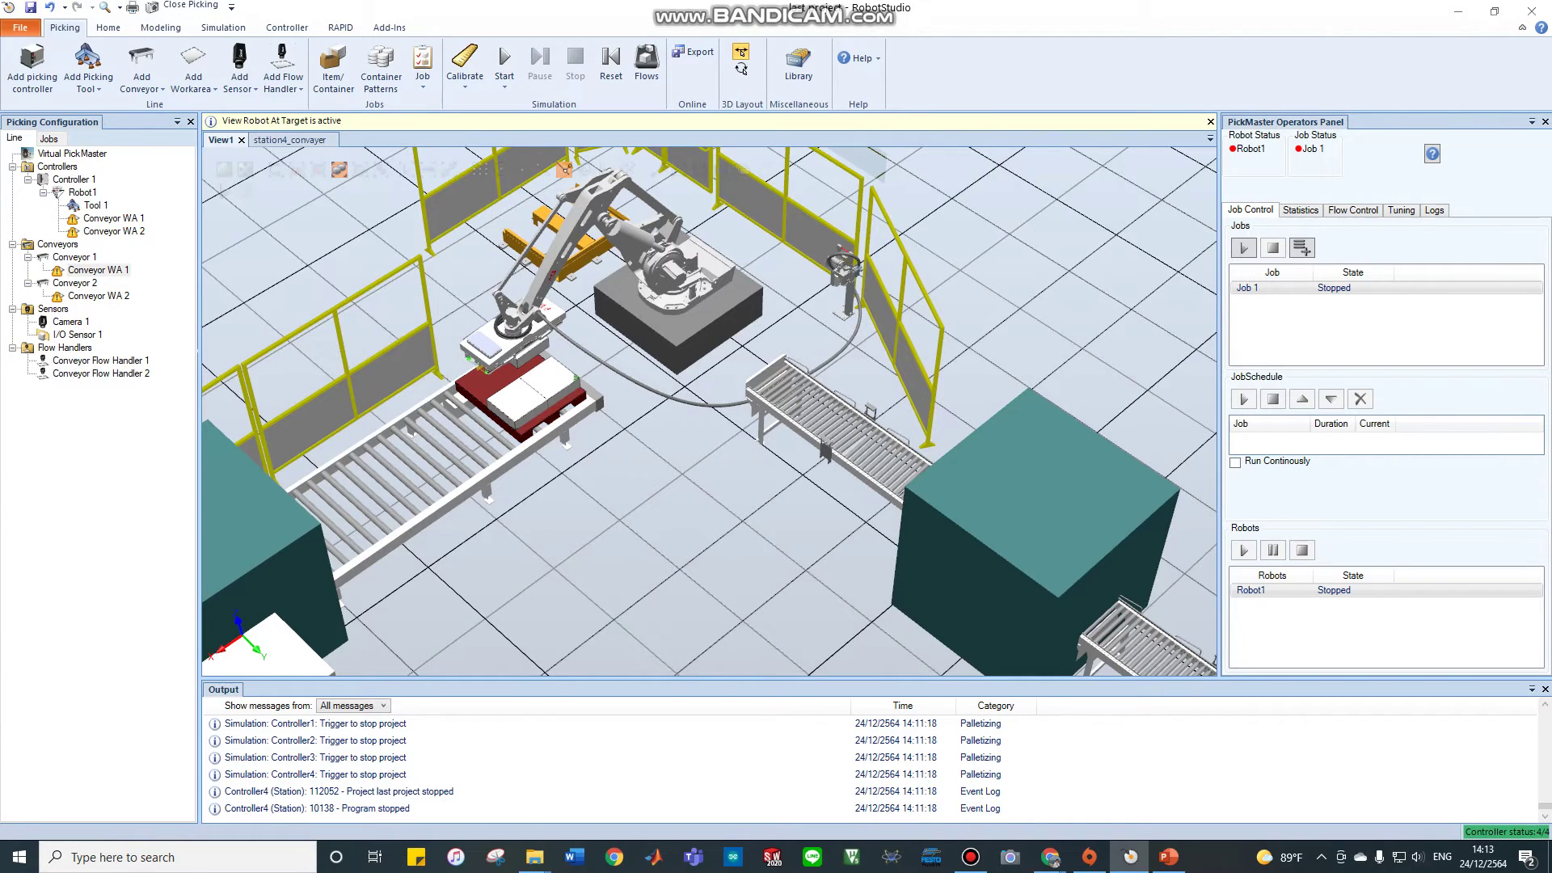
{"action": "left_click_drag", "start_coordinate": [784, 656], "coordinate": [1058, 558], "text": "ctrl"}
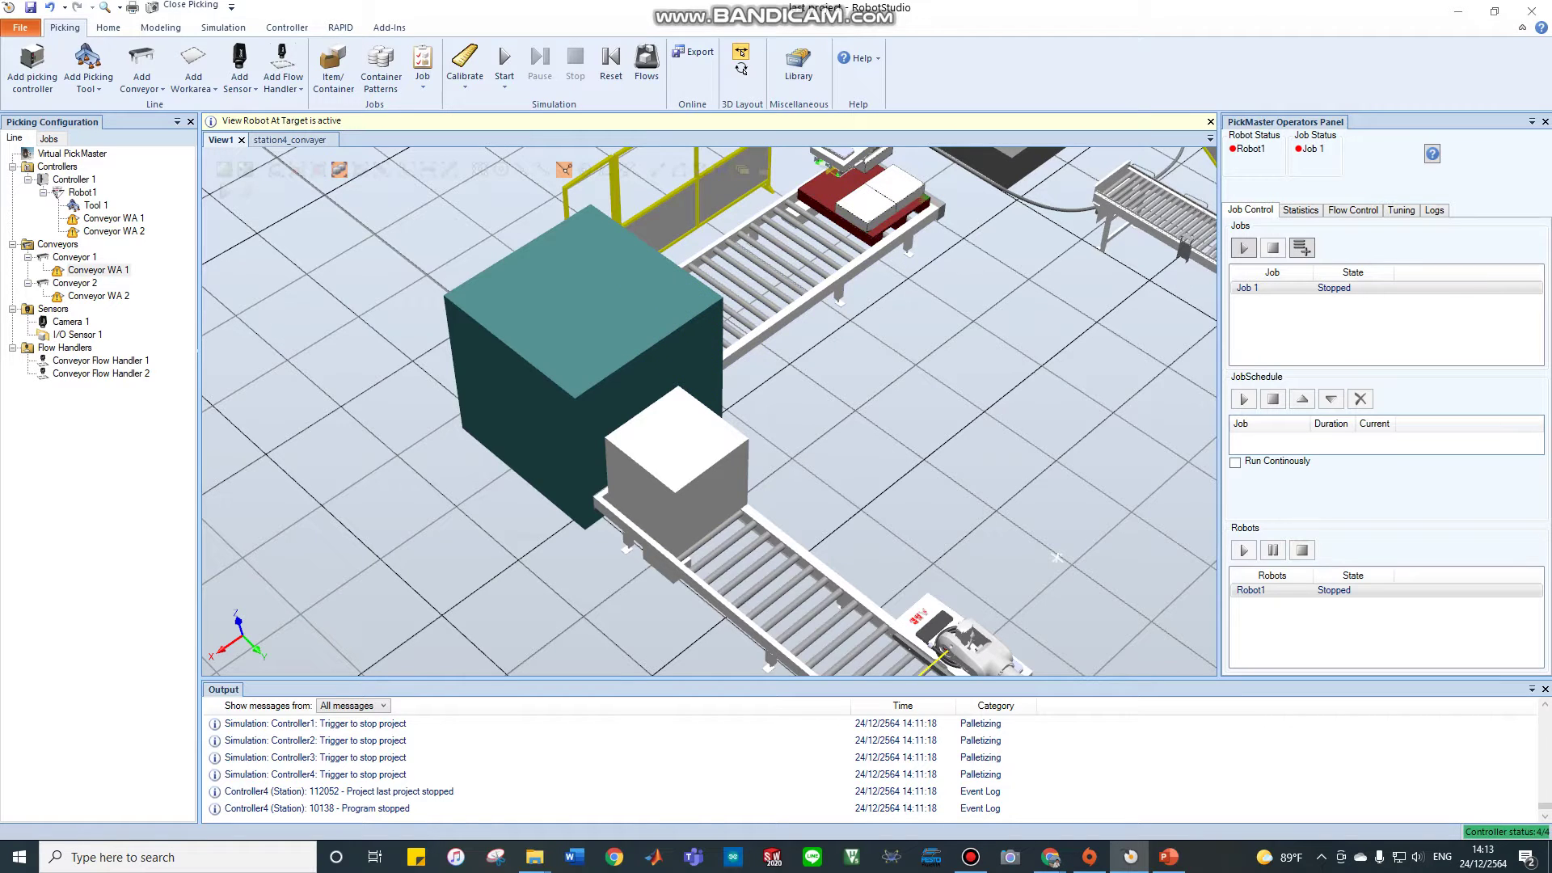
Step: Examine the track-mounted robot, its infeed conveyor and the pallet conveyor in relation to the rest of the line
{"action": "left_click_drag", "start_coordinate": [1057, 558], "coordinate": [1120, 530], "text": "ctrl+shift"}
{"action": "scroll", "coordinate": [1015, 461], "scroll_direction": "down", "scroll_amount": 6}
{"action": "scroll", "coordinate": [1019, 502], "scroll_direction": "up", "scroll_amount": 3}
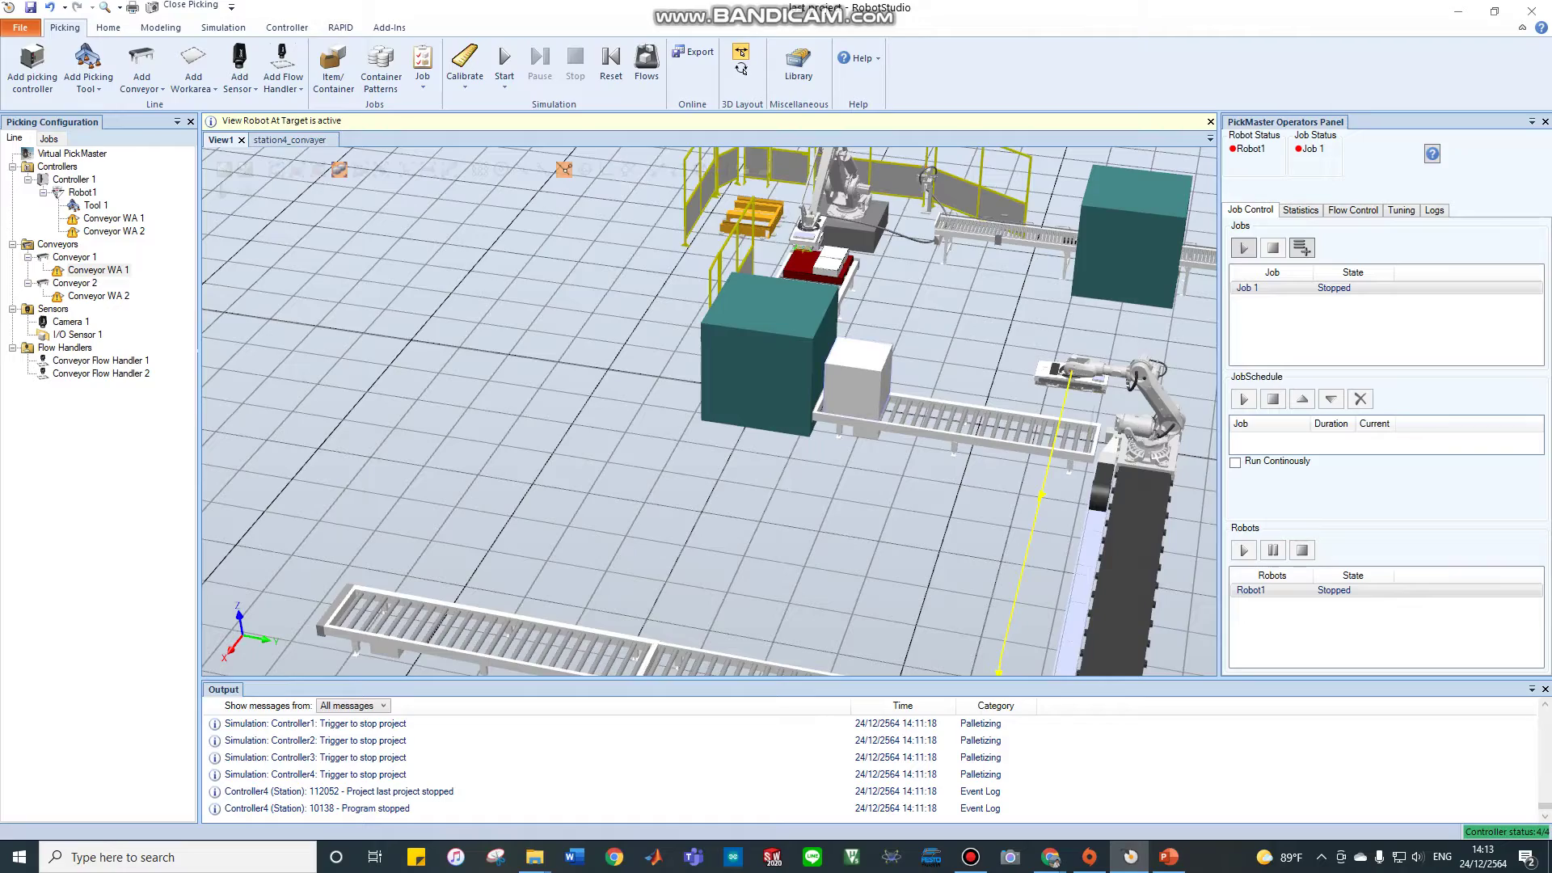
{"action": "scroll", "coordinate": [709, 411], "scroll_direction": "down", "scroll_amount": 5}
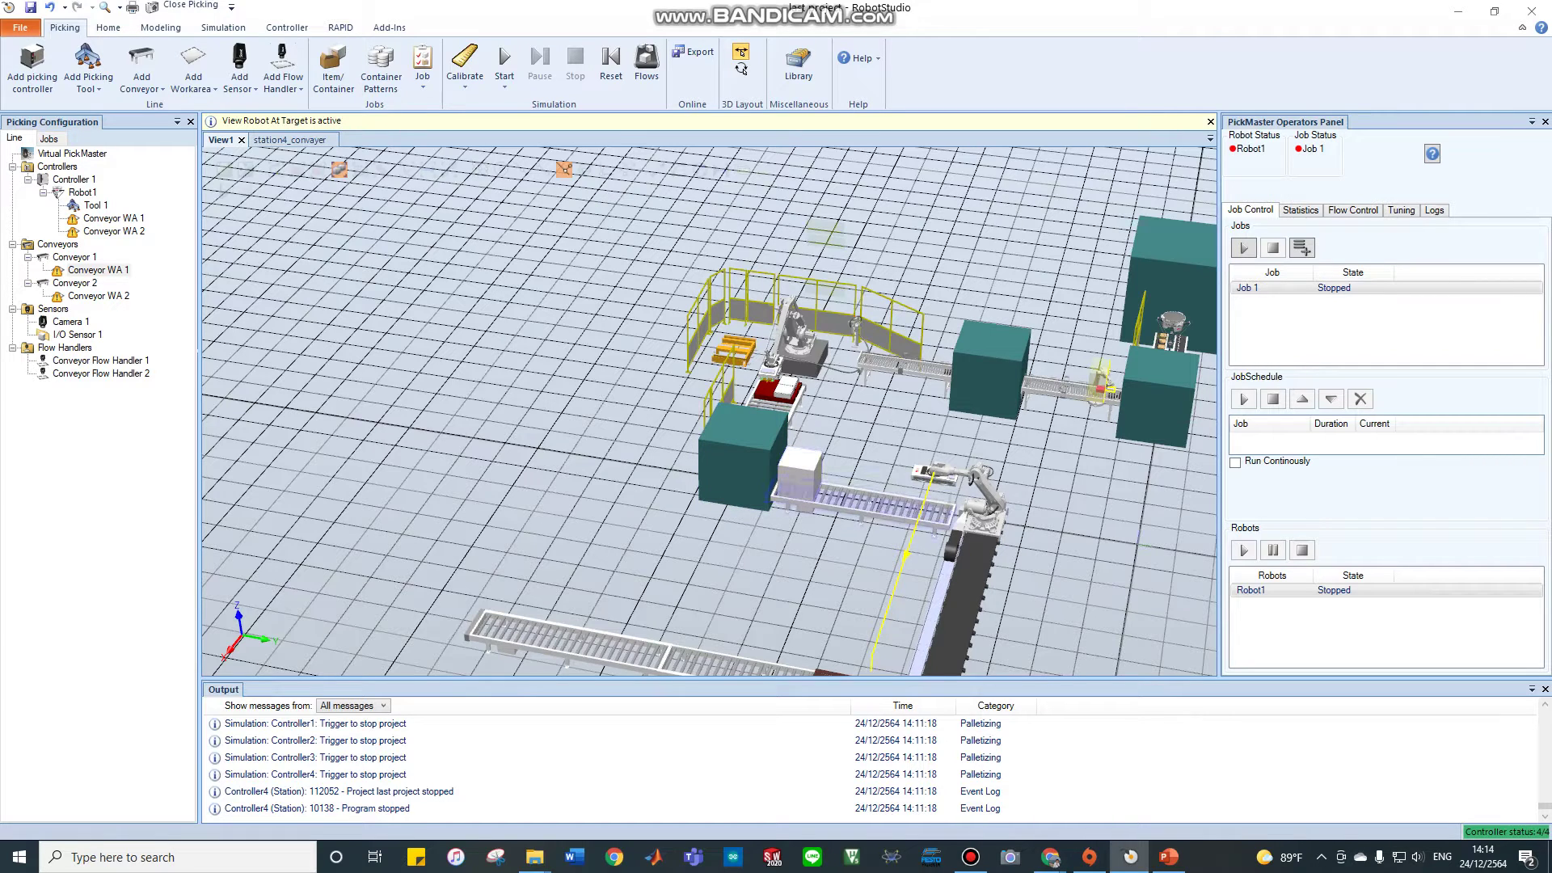
{"action": "scroll", "coordinate": [958, 592], "scroll_direction": "down", "scroll_amount": 10}
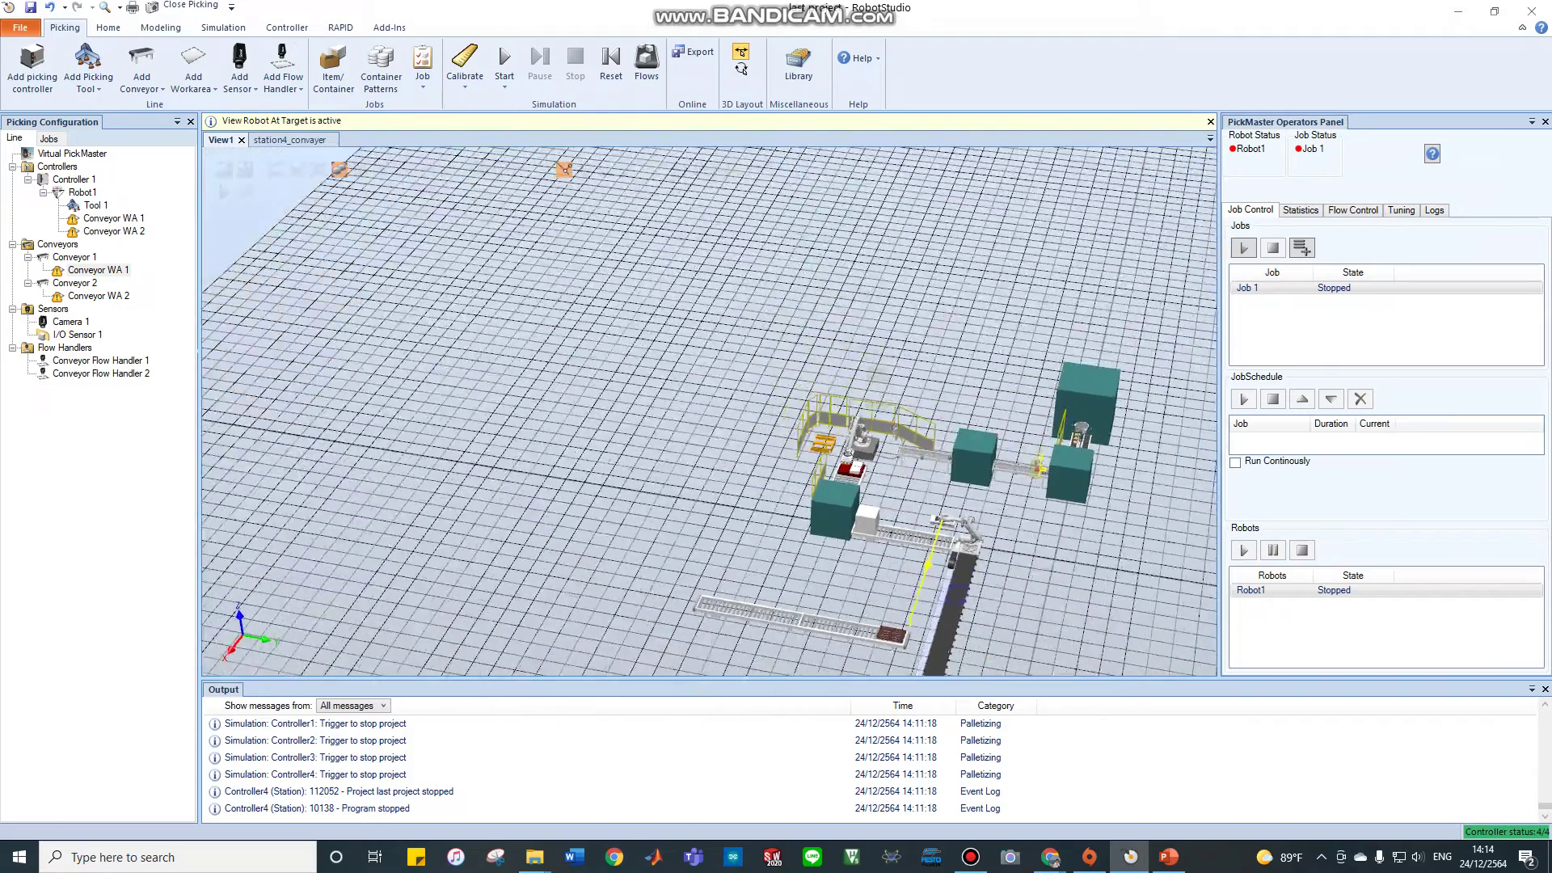
{"action": "scroll", "coordinate": [958, 566], "scroll_direction": "up", "scroll_amount": 10}
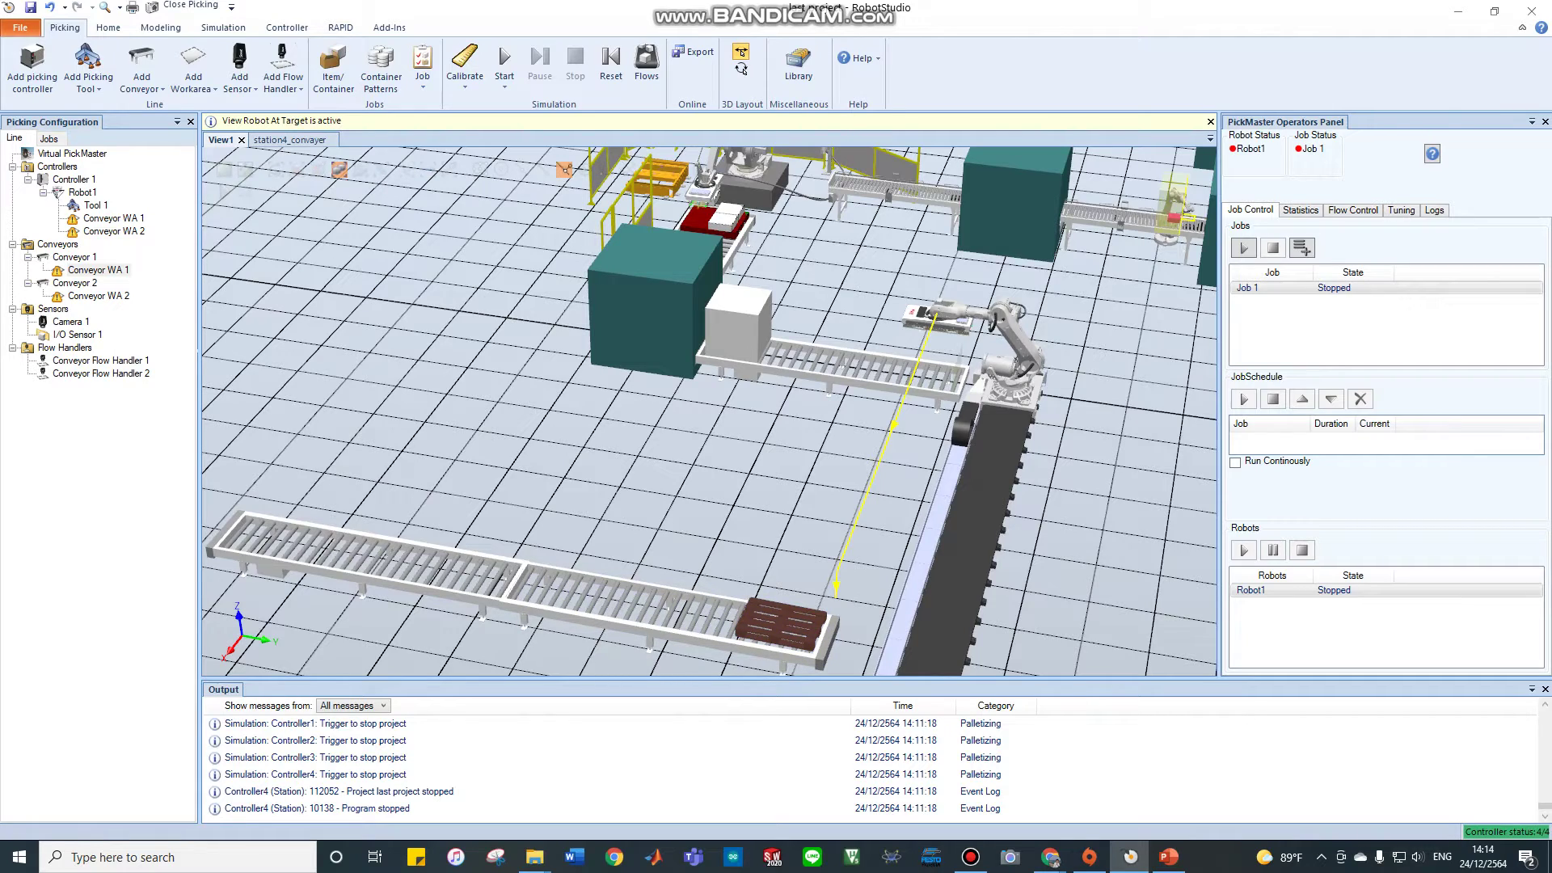
{"action": "scroll", "coordinate": [709, 410], "scroll_direction": "down", "scroll_amount": 10}
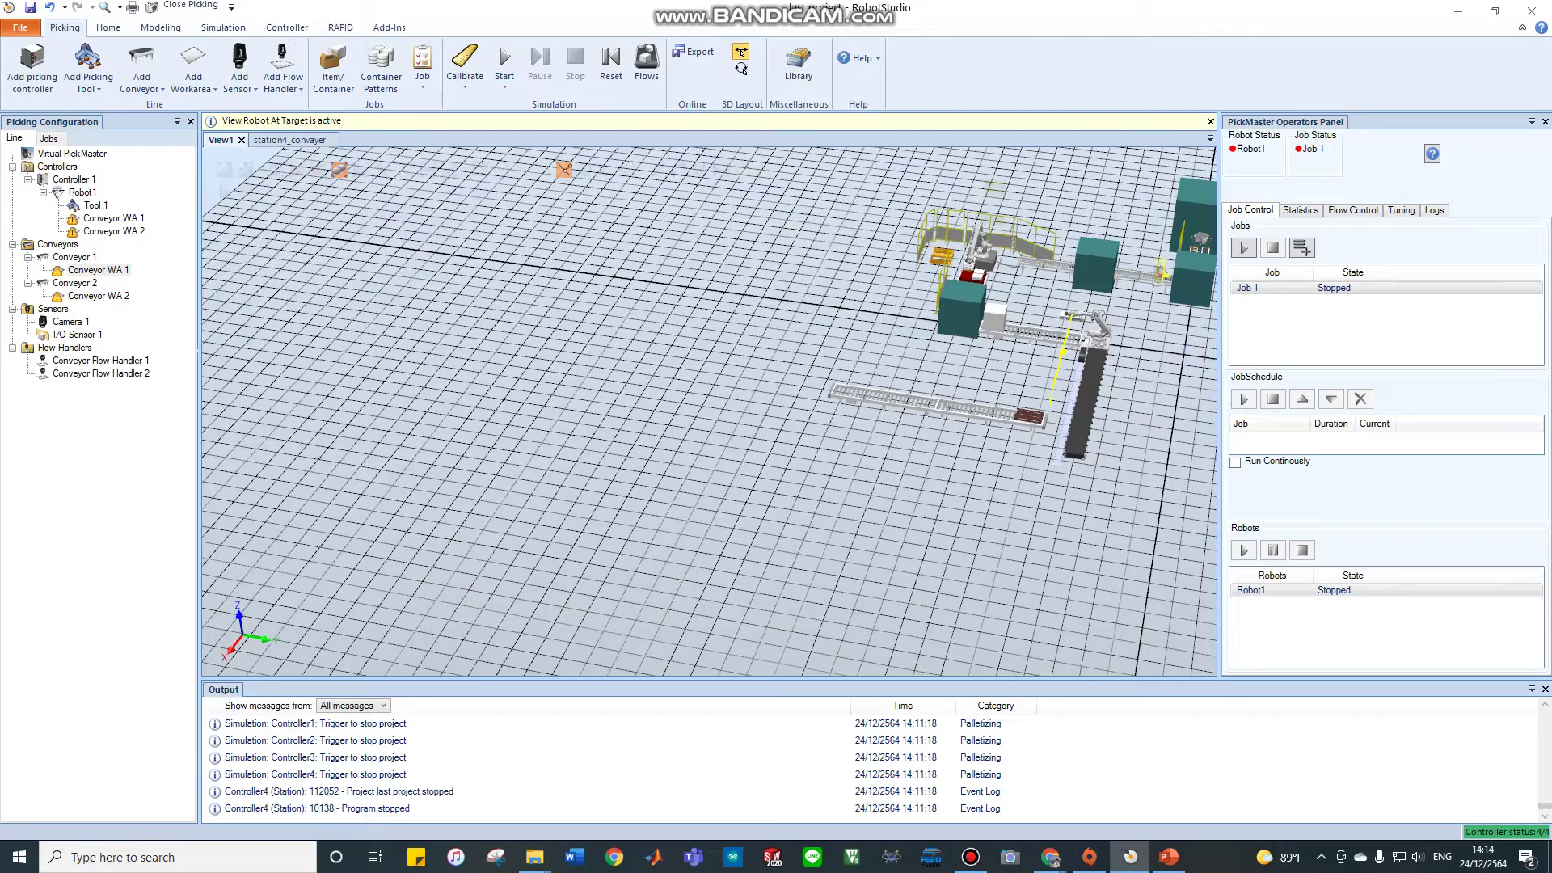
{"action": "scroll", "coordinate": [1128, 181], "scroll_direction": "up", "scroll_amount": 6}
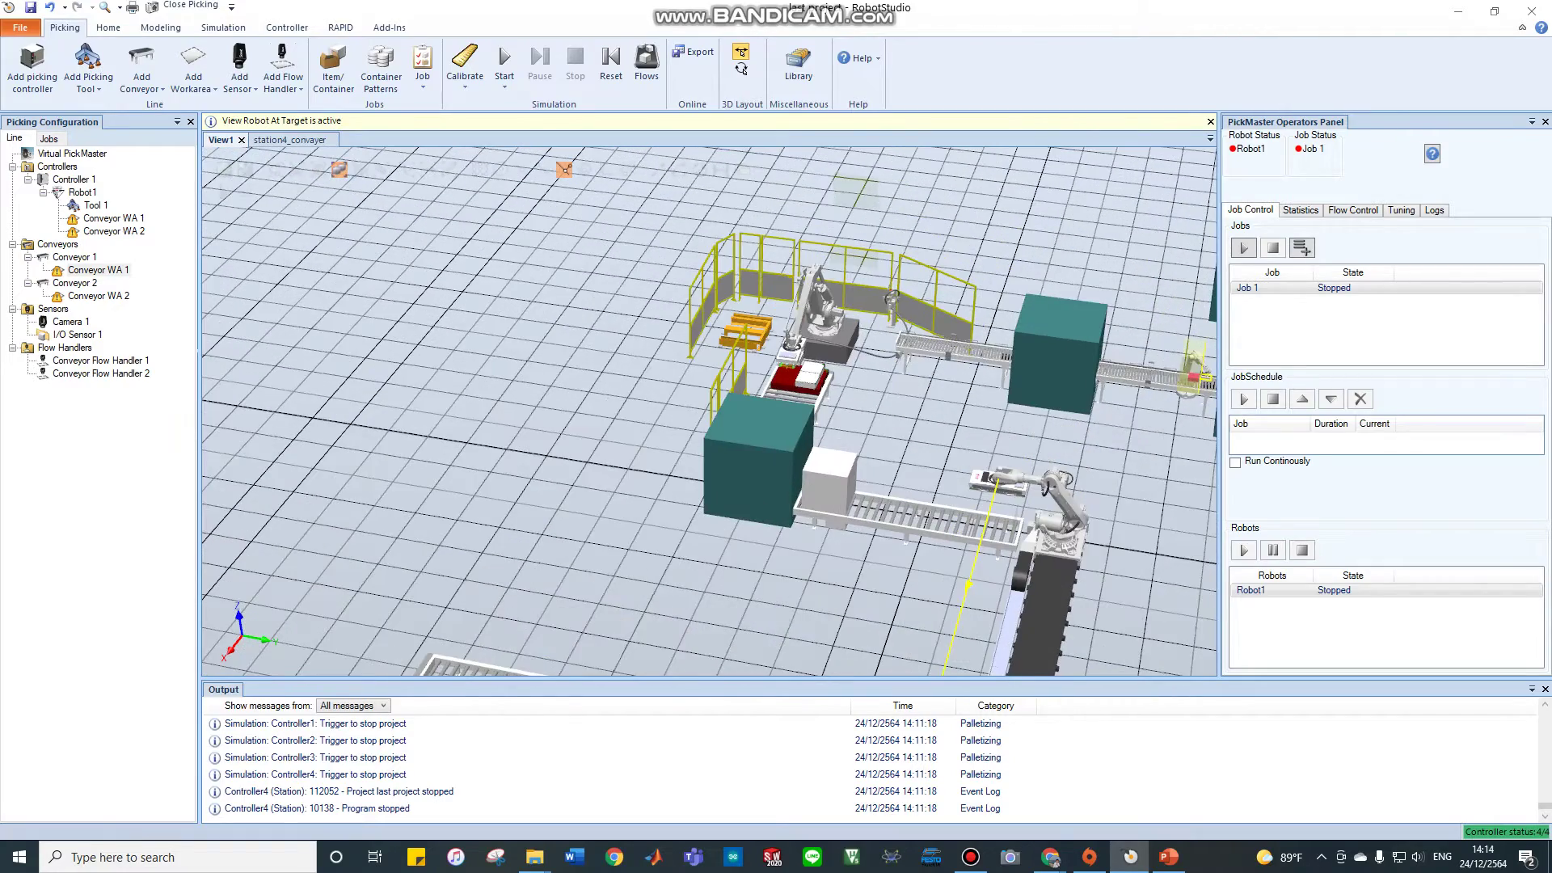
Step: Inspect the delta robot cell with its twin belt conveyors and review the whole line from the opposite side
{"action": "left_click_drag", "start_coordinate": [994, 404], "coordinate": [581, 408], "text": "ctrl"}
{"action": "left_click_drag", "start_coordinate": [711, 408], "coordinate": [347, 323], "text": "ctrl+shift"}
{"action": "left_click_drag", "start_coordinate": [534, 505], "coordinate": [505, 570], "text": "ctrl+shift"}
{"action": "scroll", "coordinate": [954, 550], "scroll_direction": "up", "scroll_amount": 5}
{"action": "scroll", "coordinate": [986, 611], "scroll_direction": "up", "scroll_amount": 4}
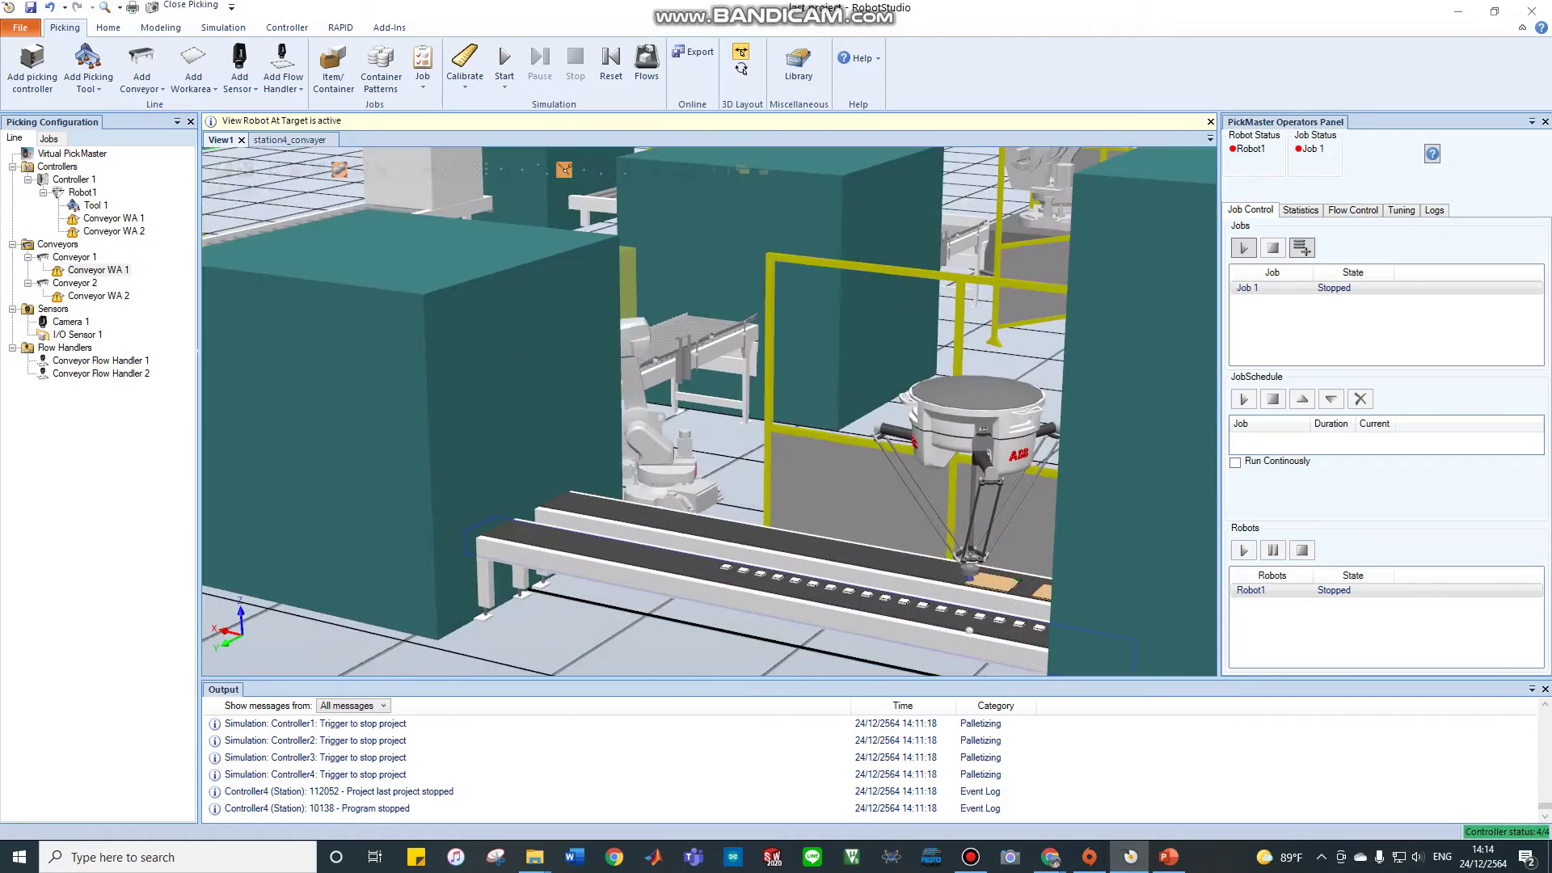
{"action": "scroll", "coordinate": [986, 610], "scroll_direction": "up", "scroll_amount": 3}
{"action": "scroll", "coordinate": [986, 610], "scroll_direction": "down", "scroll_amount": 6}
{"action": "scroll", "coordinate": [709, 411], "scroll_direction": "up", "scroll_amount": 4}
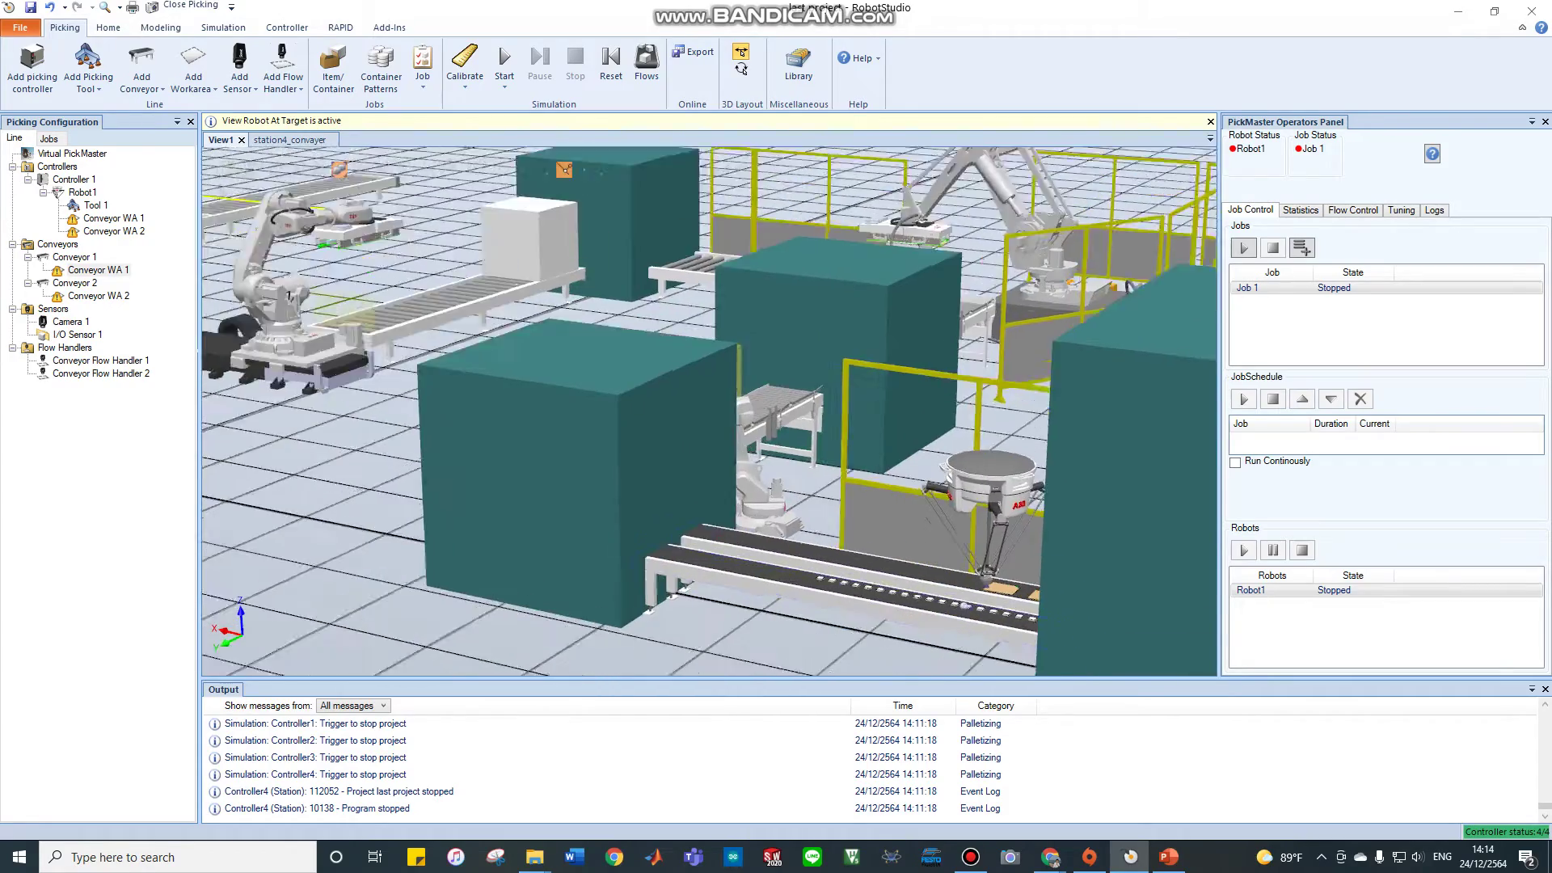
{"action": "scroll", "coordinate": [709, 411], "scroll_direction": "down", "scroll_amount": 3}
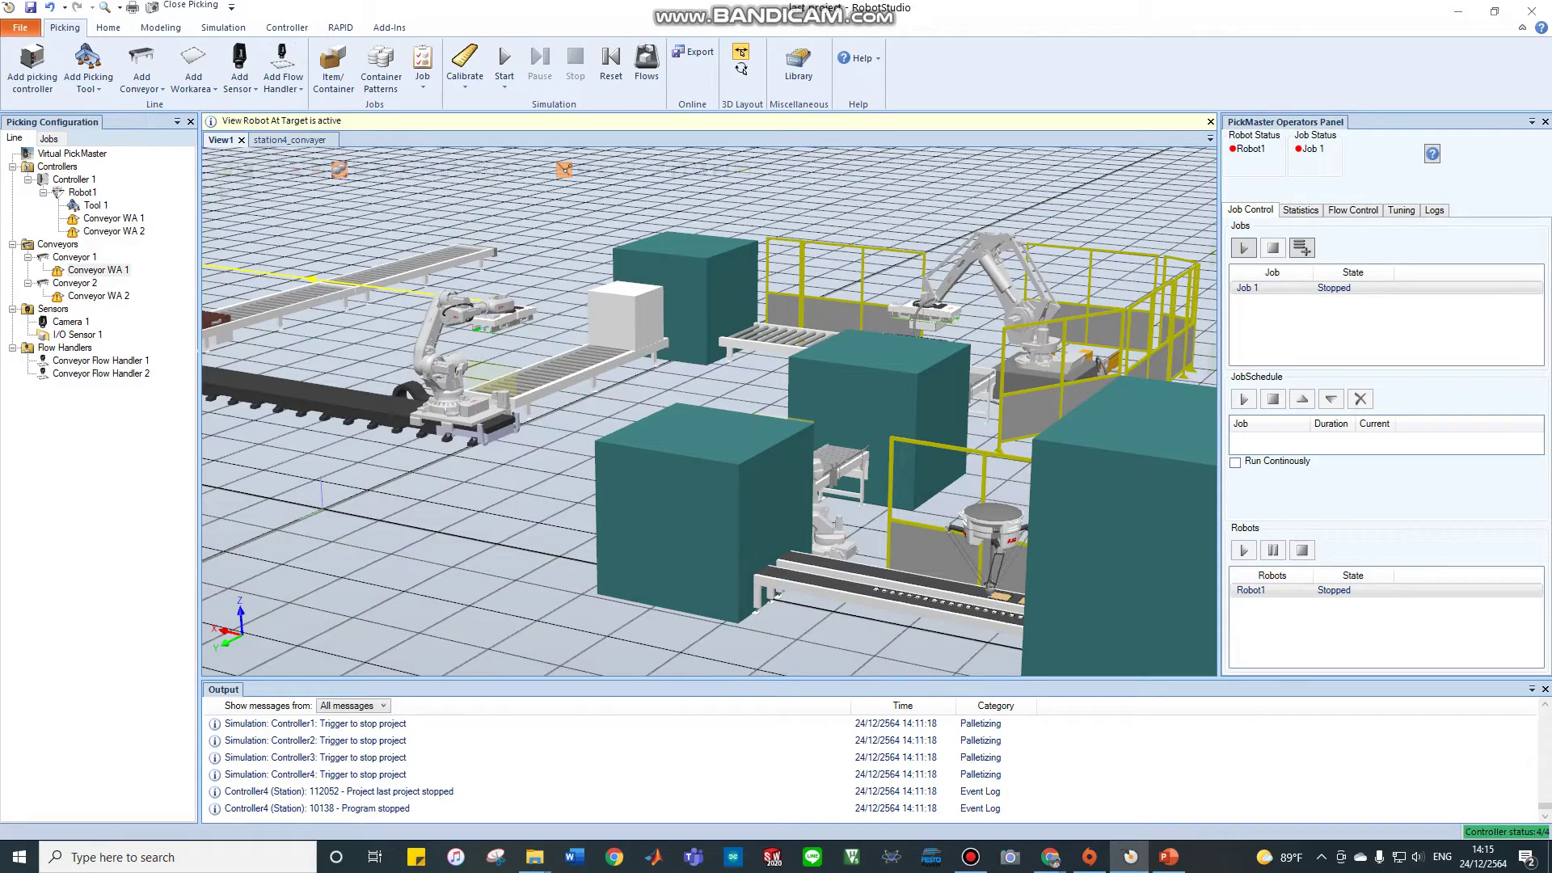
{"action": "left_click_drag", "start_coordinate": [566, 486], "coordinate": [638, 387], "text": "ctrl+shift"}
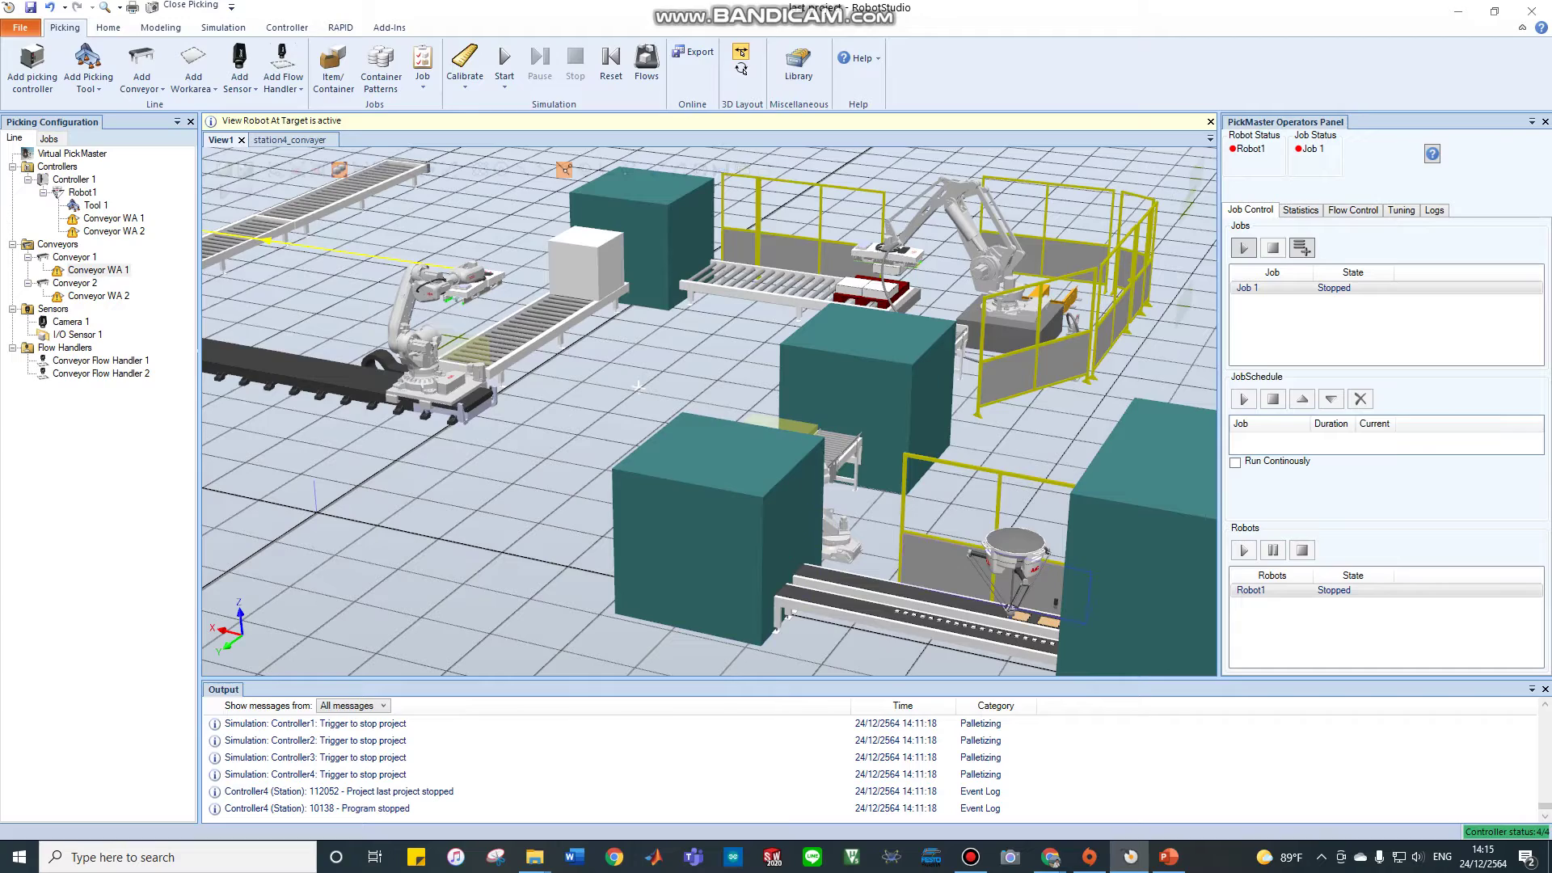
{"action": "scroll", "coordinate": [637, 387], "scroll_direction": "down", "scroll_amount": 5}
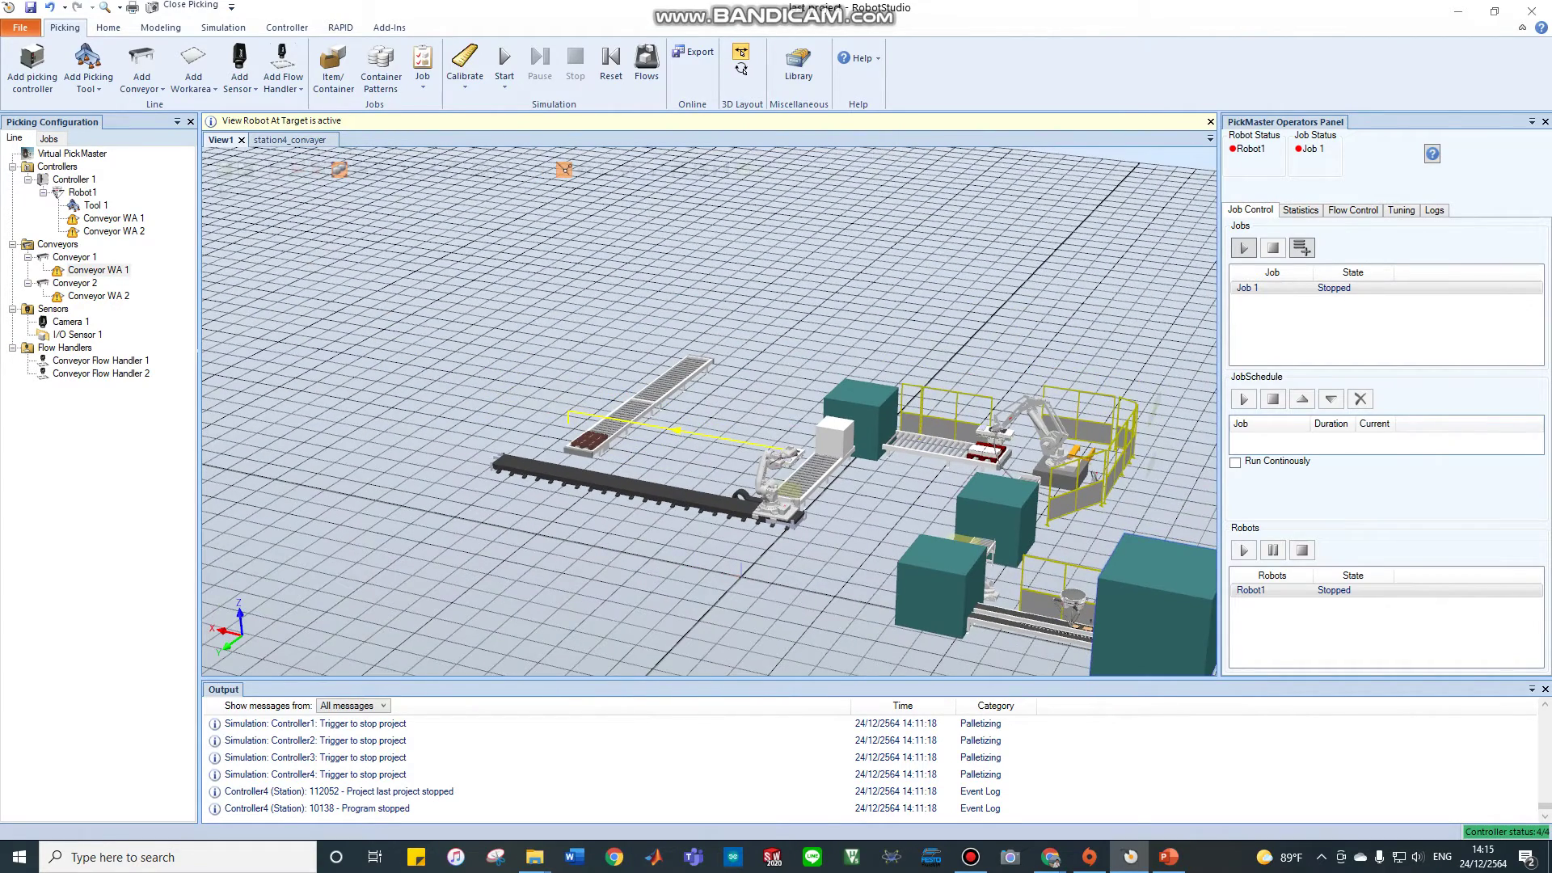
Step: Start the picking simulation of Job 1 and watch the delta robot at its twin conveyors
{"action": "scroll", "coordinate": [1075, 634], "scroll_direction": "up", "scroll_amount": 6}
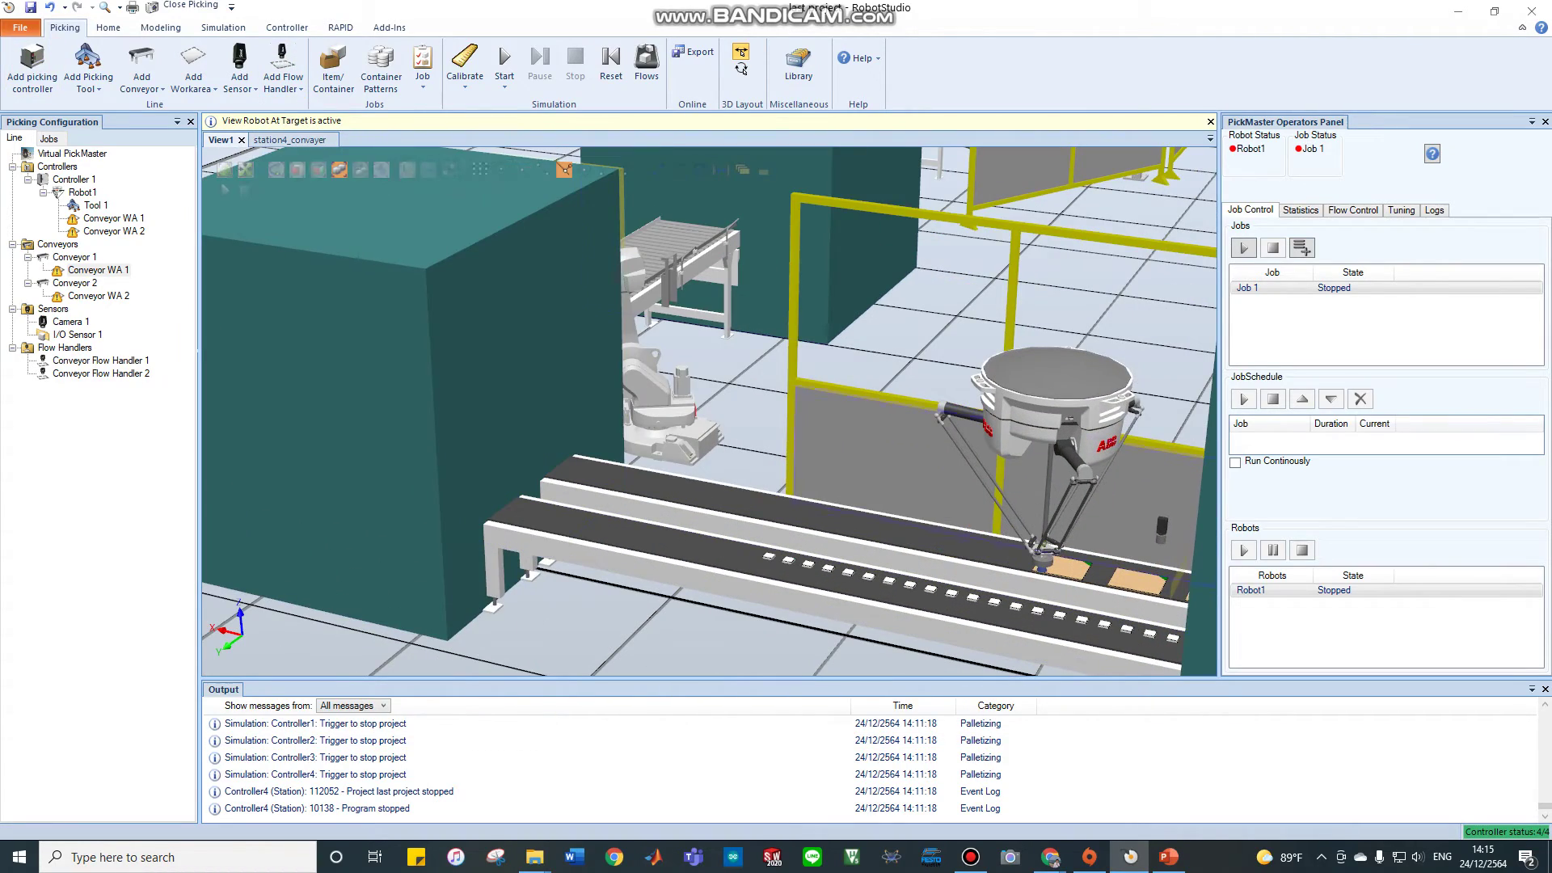
{"action": "left_click", "coordinate": [504, 65]}
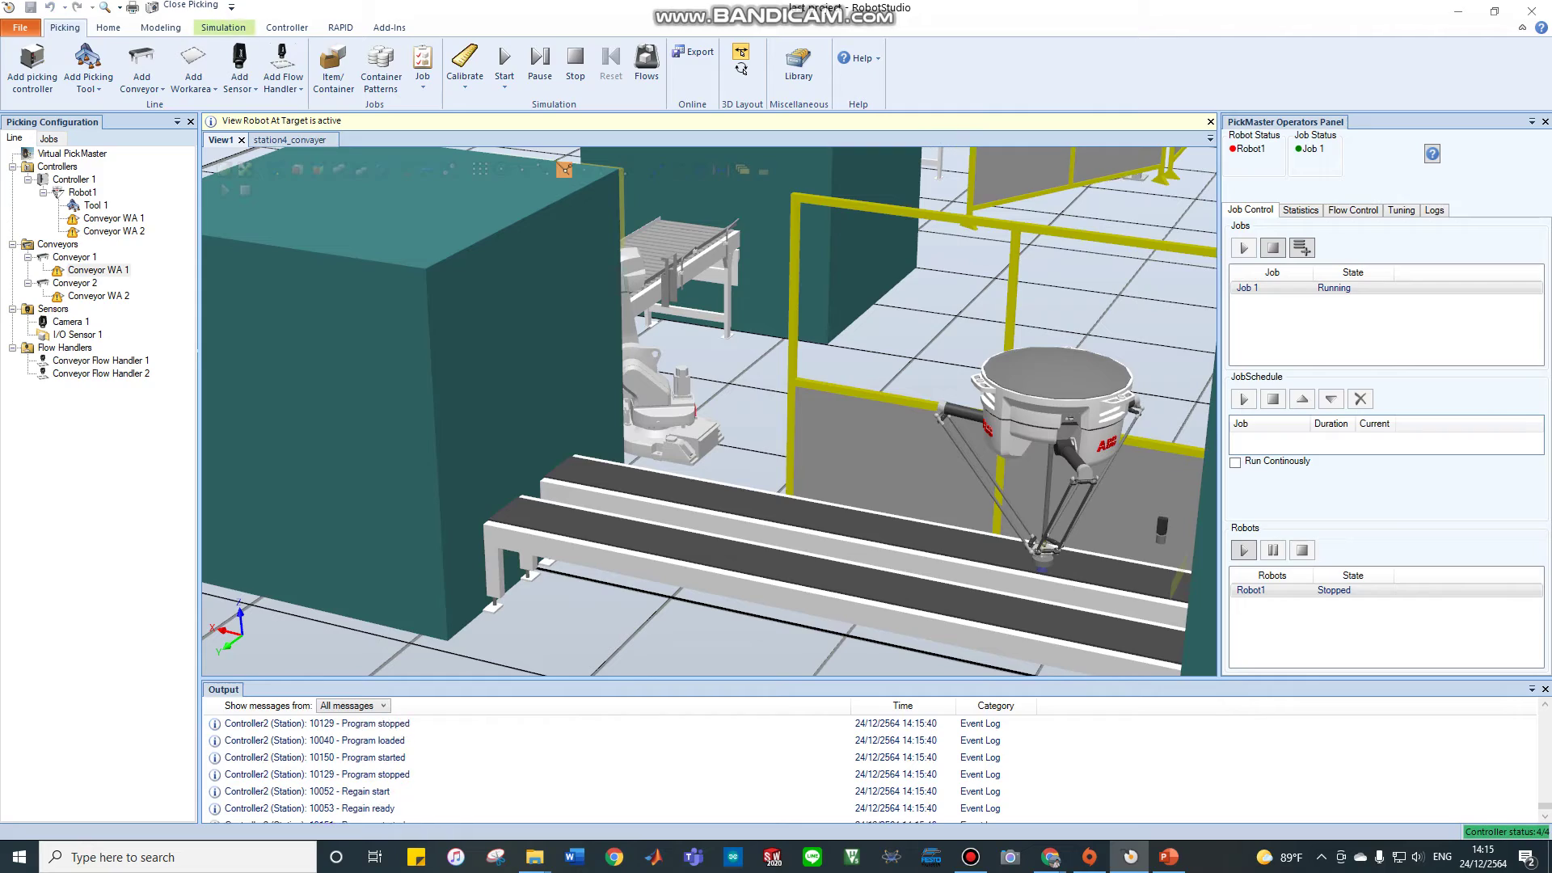
{"action": "left_click_drag", "start_coordinate": [776, 452], "coordinate": [809, 453], "text": "ctrl+shift"}
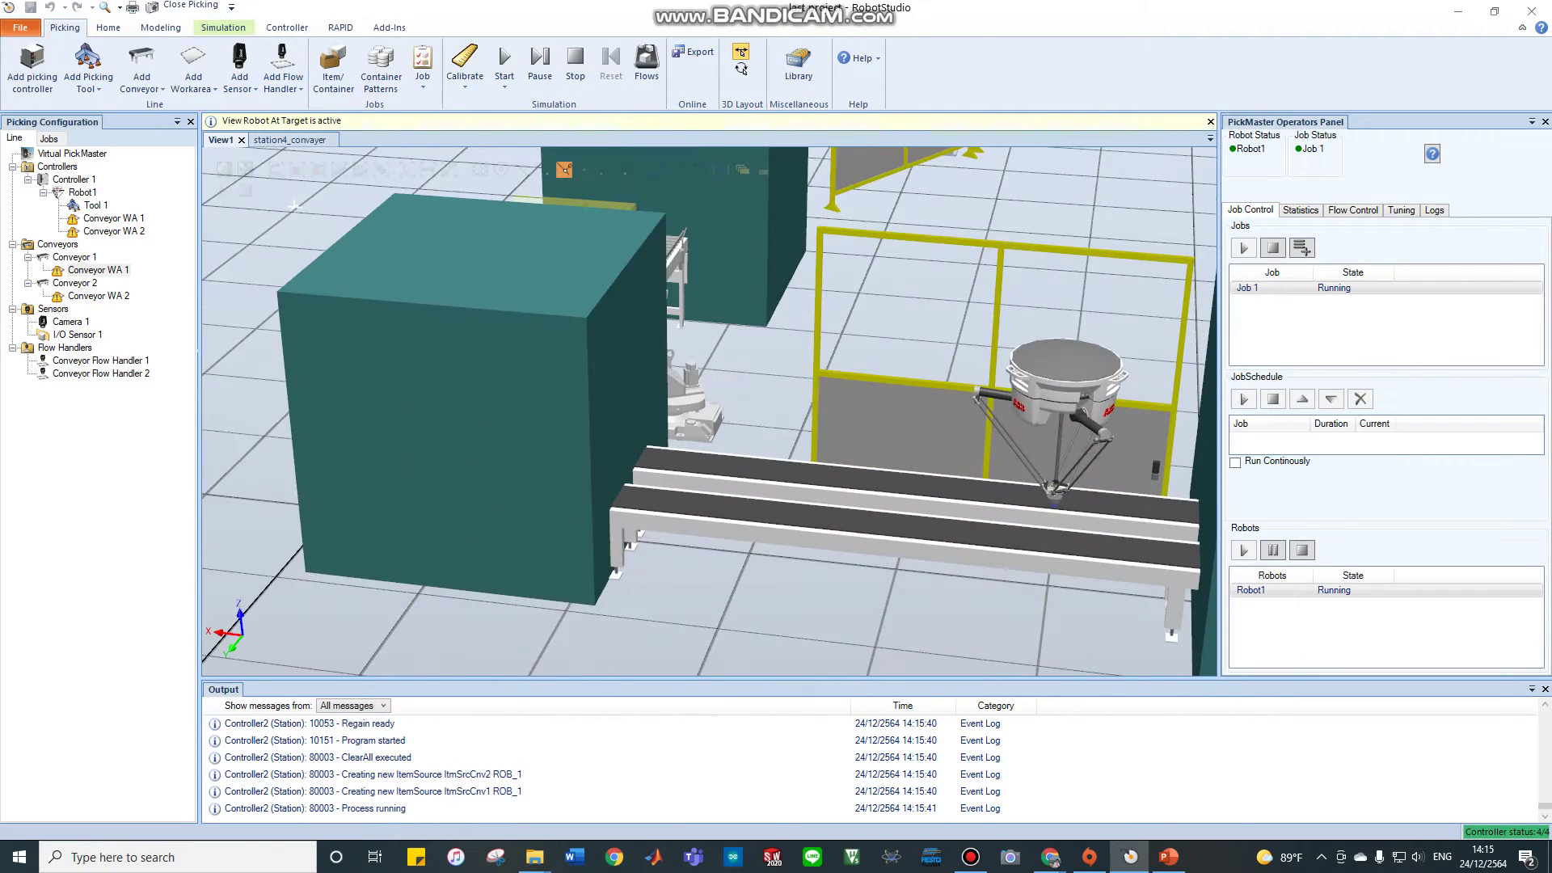
{"action": "left_click_drag", "start_coordinate": [294, 206], "coordinate": [444, 247], "text": "ctrl+shift"}
{"action": "scroll", "coordinate": [444, 246], "scroll_direction": "down", "scroll_amount": 4}
{"action": "left_click_drag", "start_coordinate": [283, 372], "coordinate": [461, 330], "text": "ctrl"}
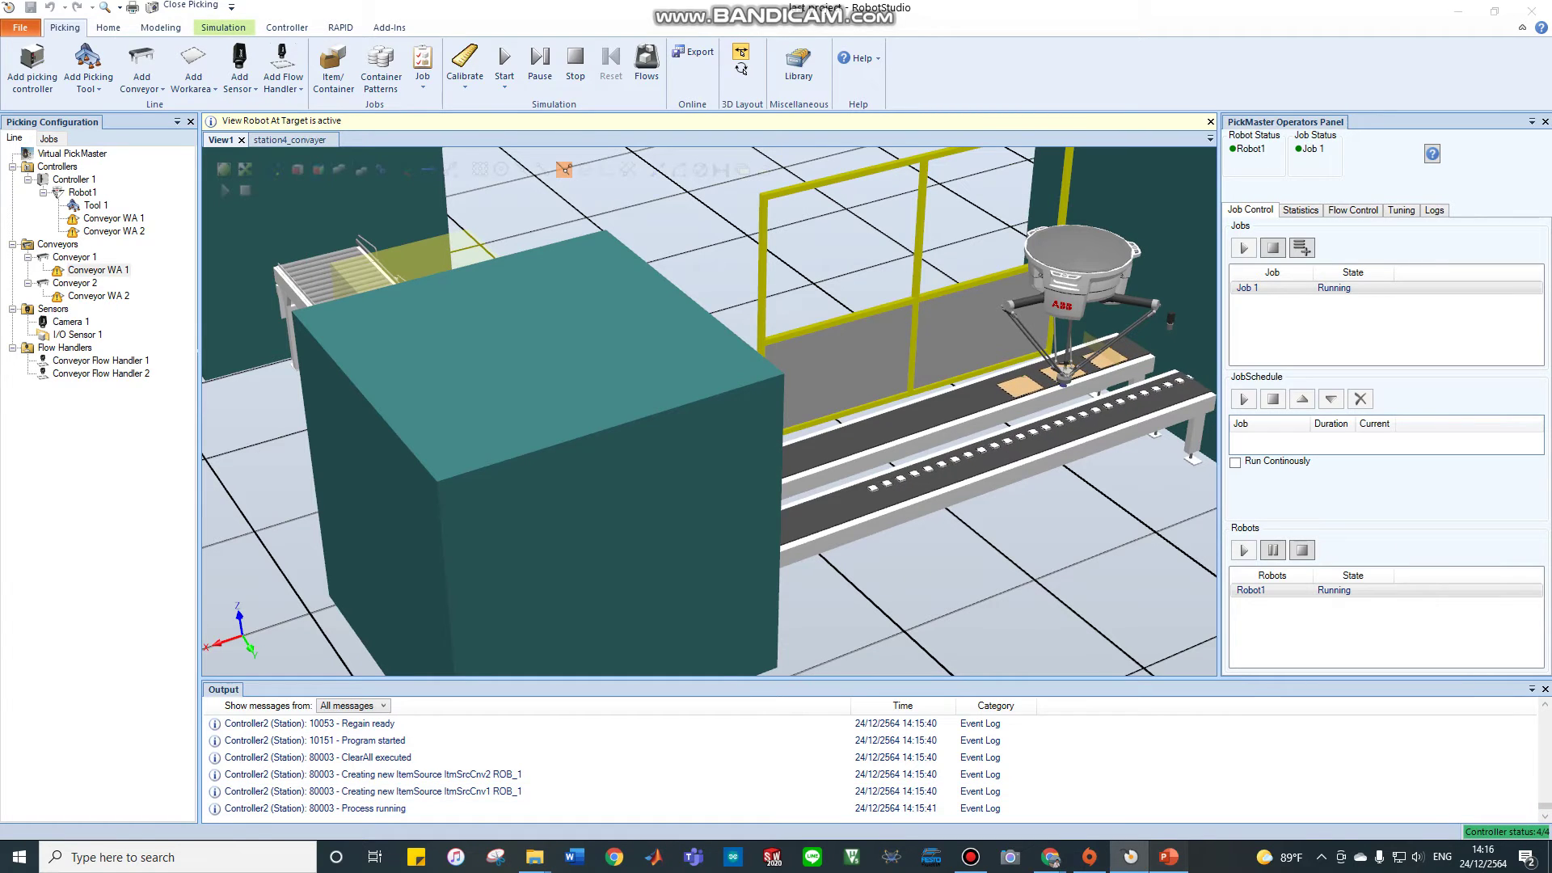
Step: Switch to the PowerPoint presentation, show the ABB IRB 360 slide, and return to RobotStudio
{"action": "left_click", "coordinate": [1169, 857]}
{"action": "scroll", "coordinate": [124, 533], "scroll_direction": "down", "scroll_amount": 5}
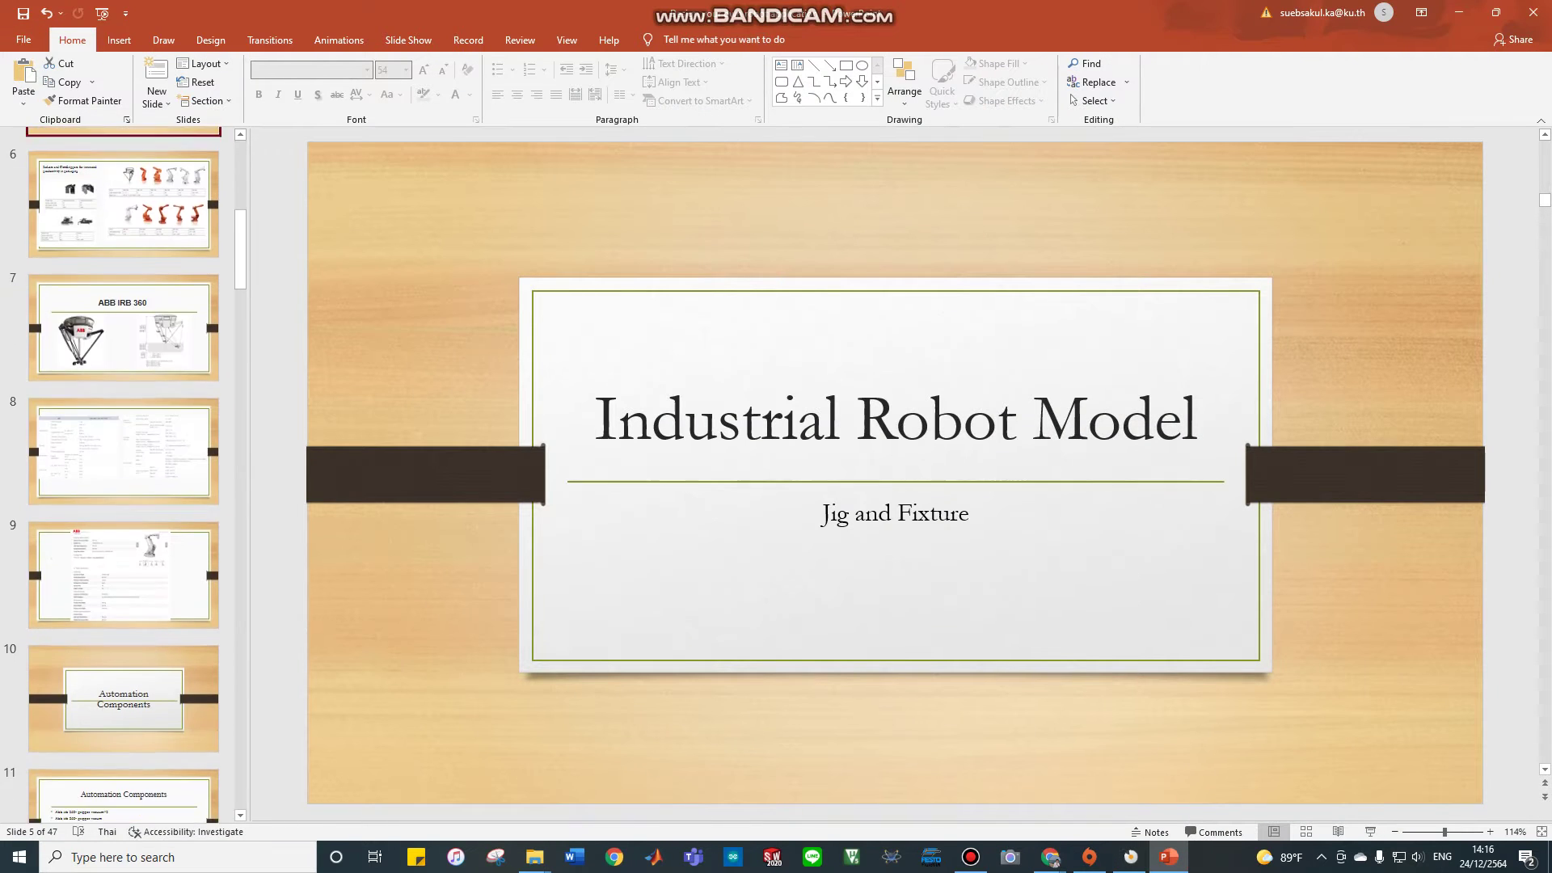
{"action": "left_click", "coordinate": [123, 315]}
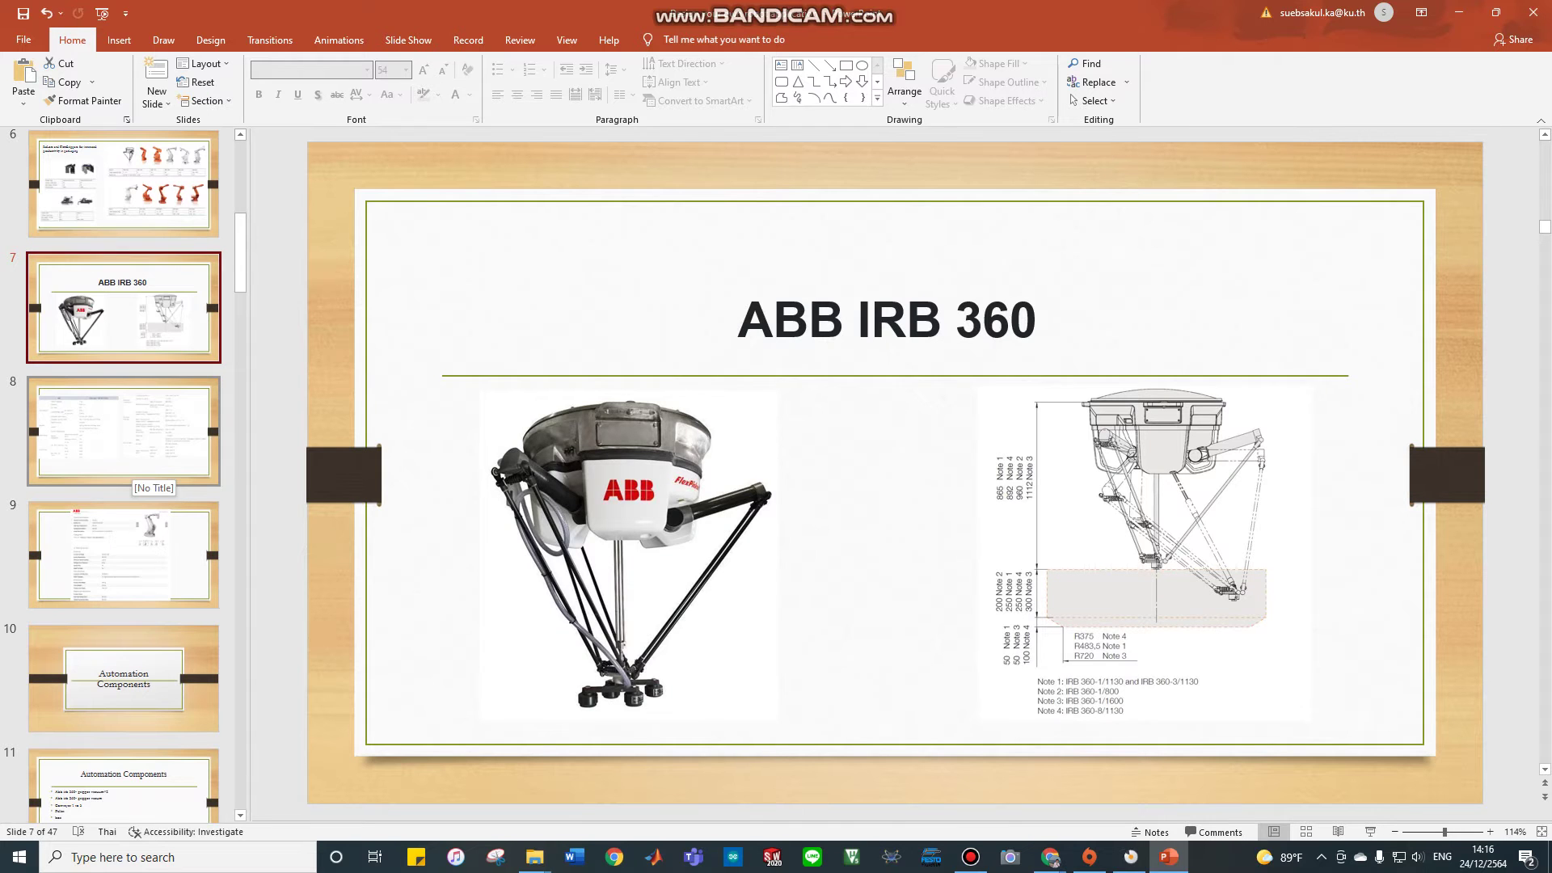
{"action": "left_click", "coordinate": [1459, 13]}
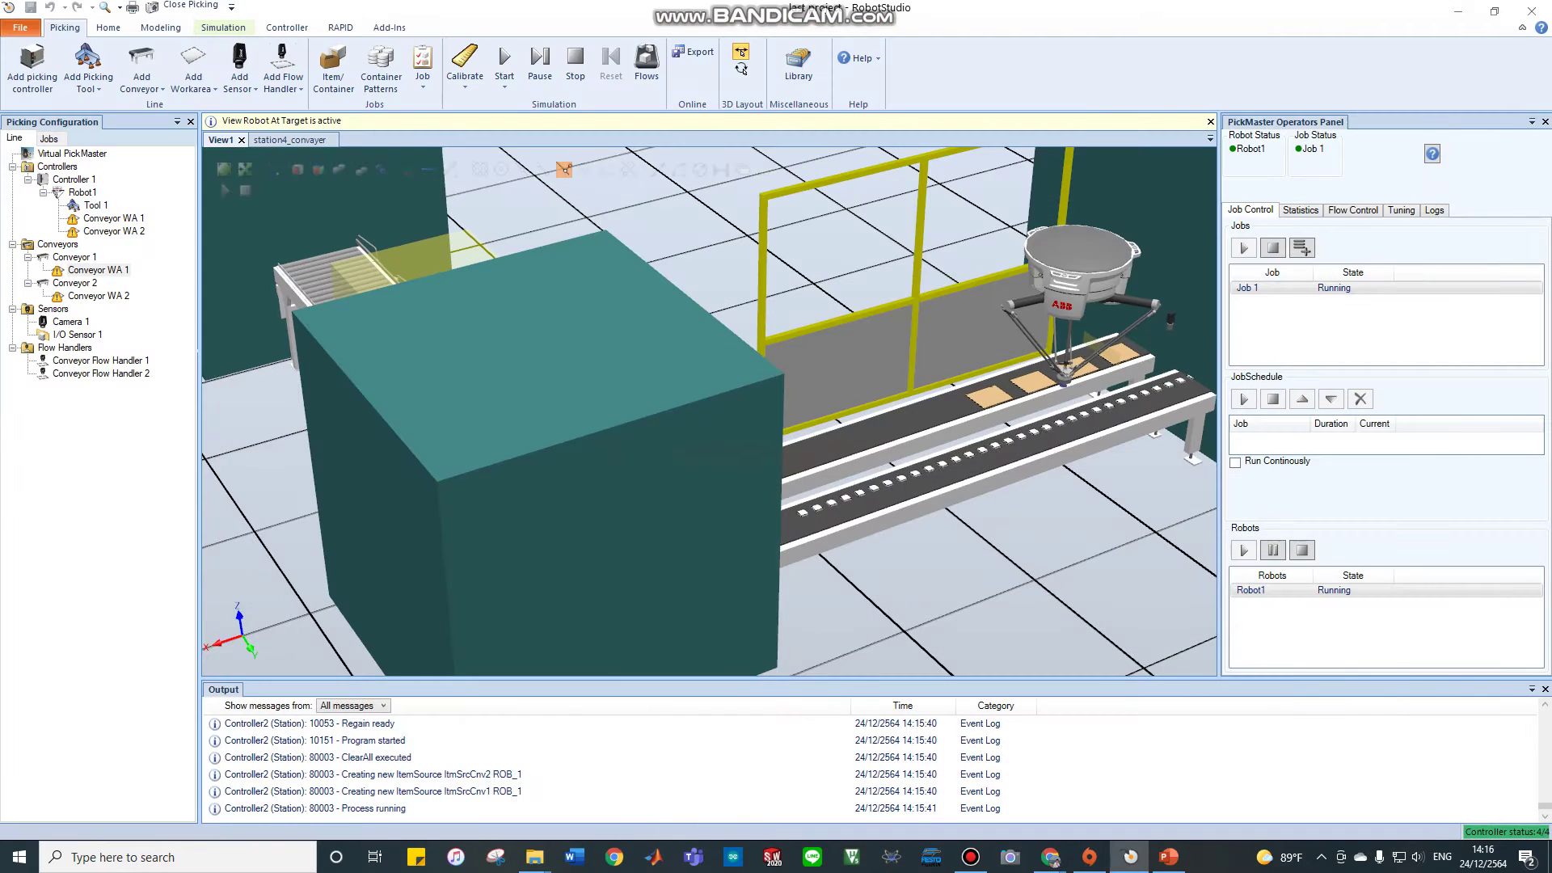
Step: Stop Job 1 and restart the picking simulation with Quick Start
{"action": "left_click", "coordinate": [1273, 248]}
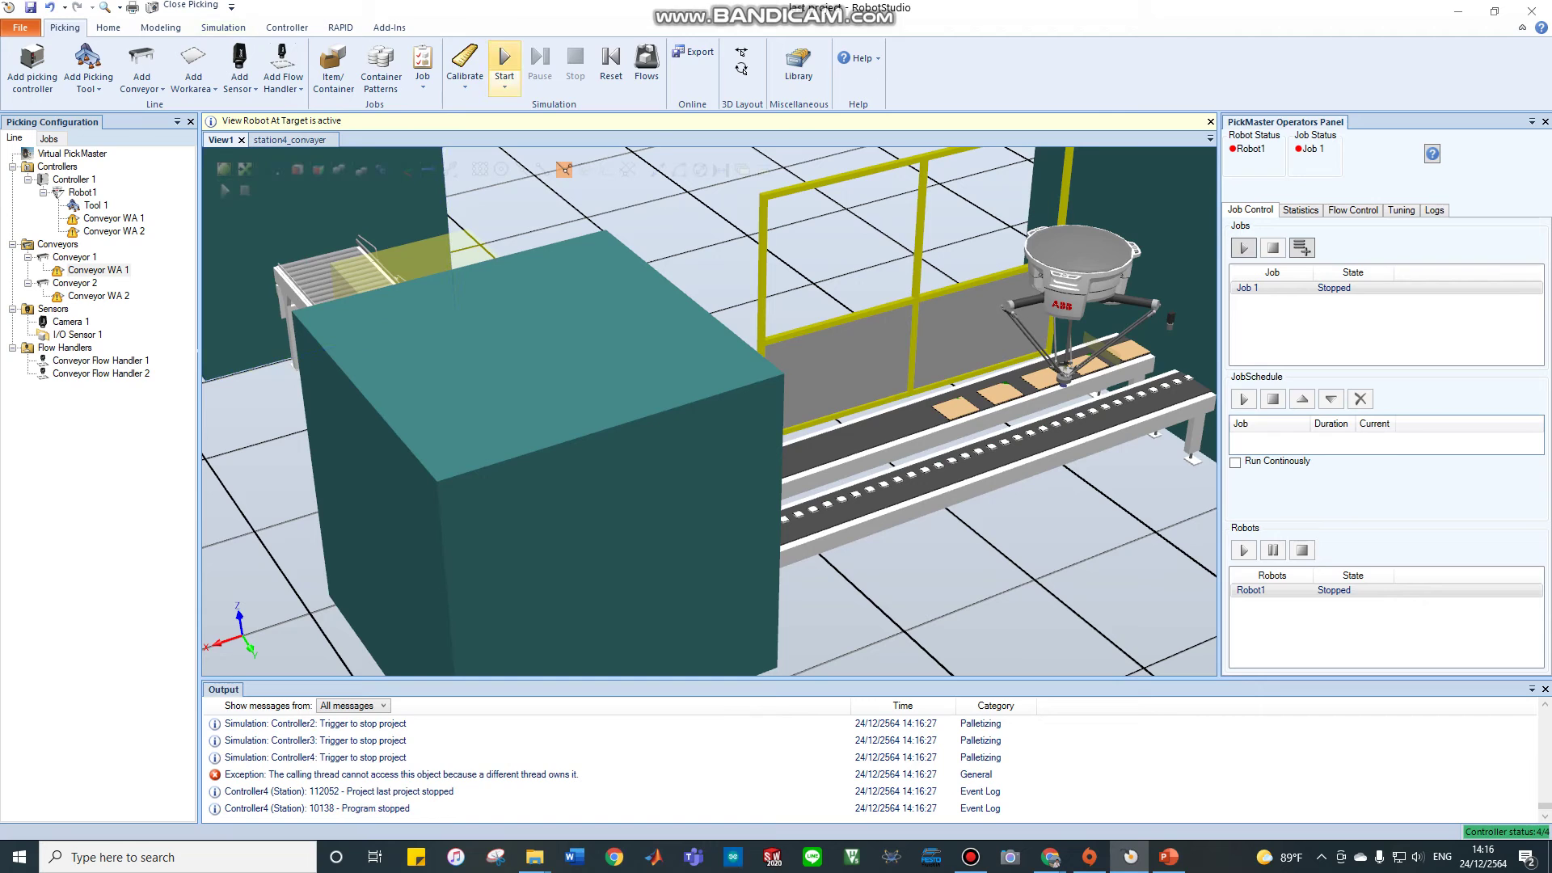
{"action": "left_click", "coordinate": [503, 86]}
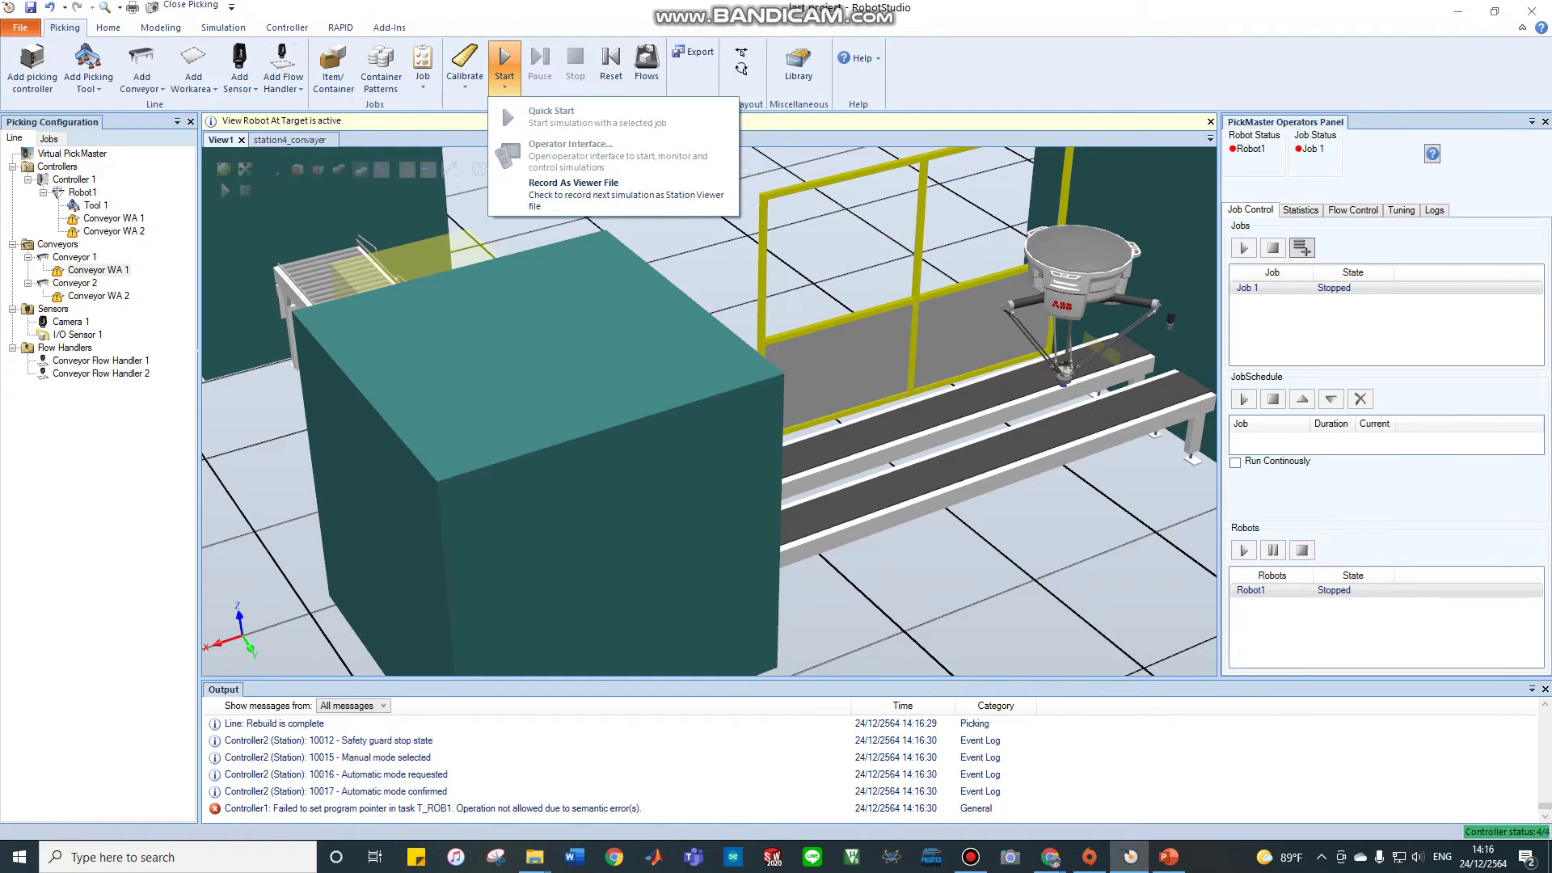
{"action": "left_click", "coordinate": [505, 115]}
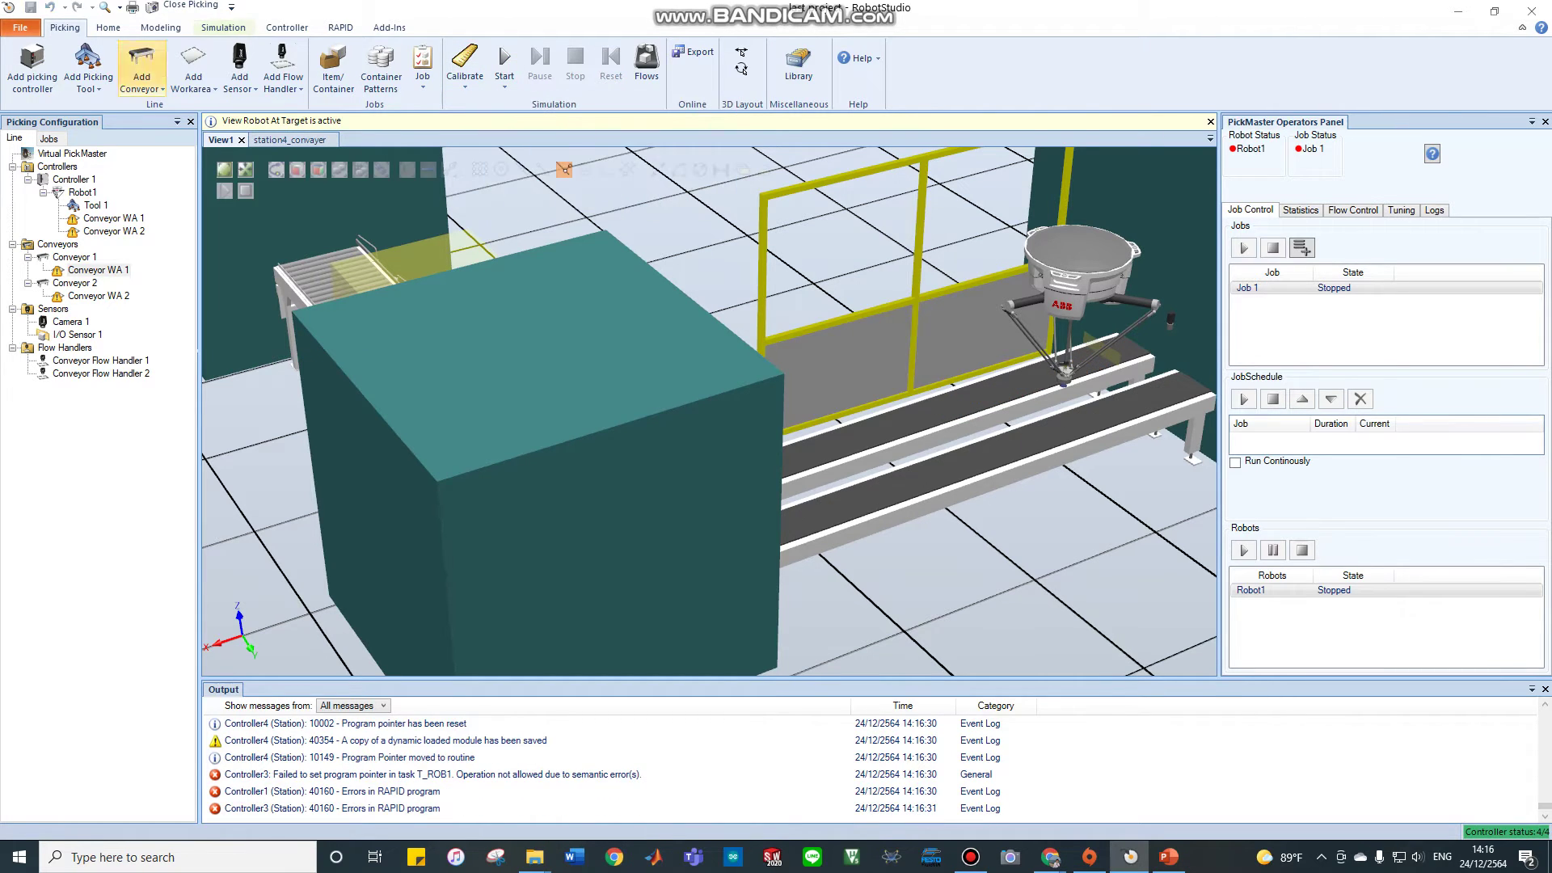
Step: Look through the project's information on virtual controllers and library files and the list of recent stations, including Solution20
{"action": "left_click", "coordinate": [20, 27]}
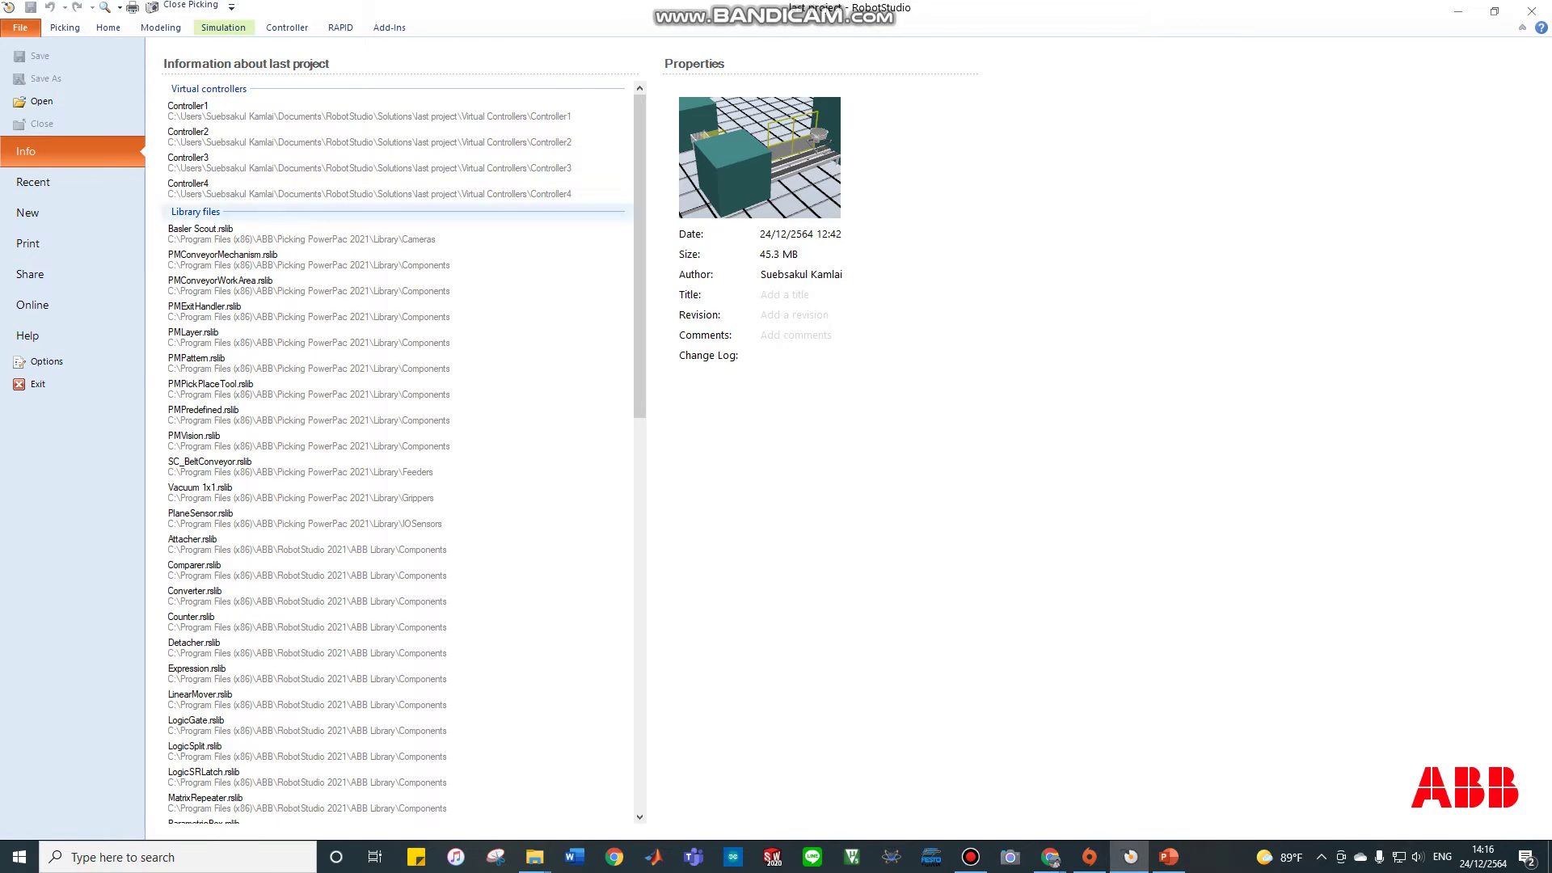
{"action": "left_click", "coordinate": [308, 260]}
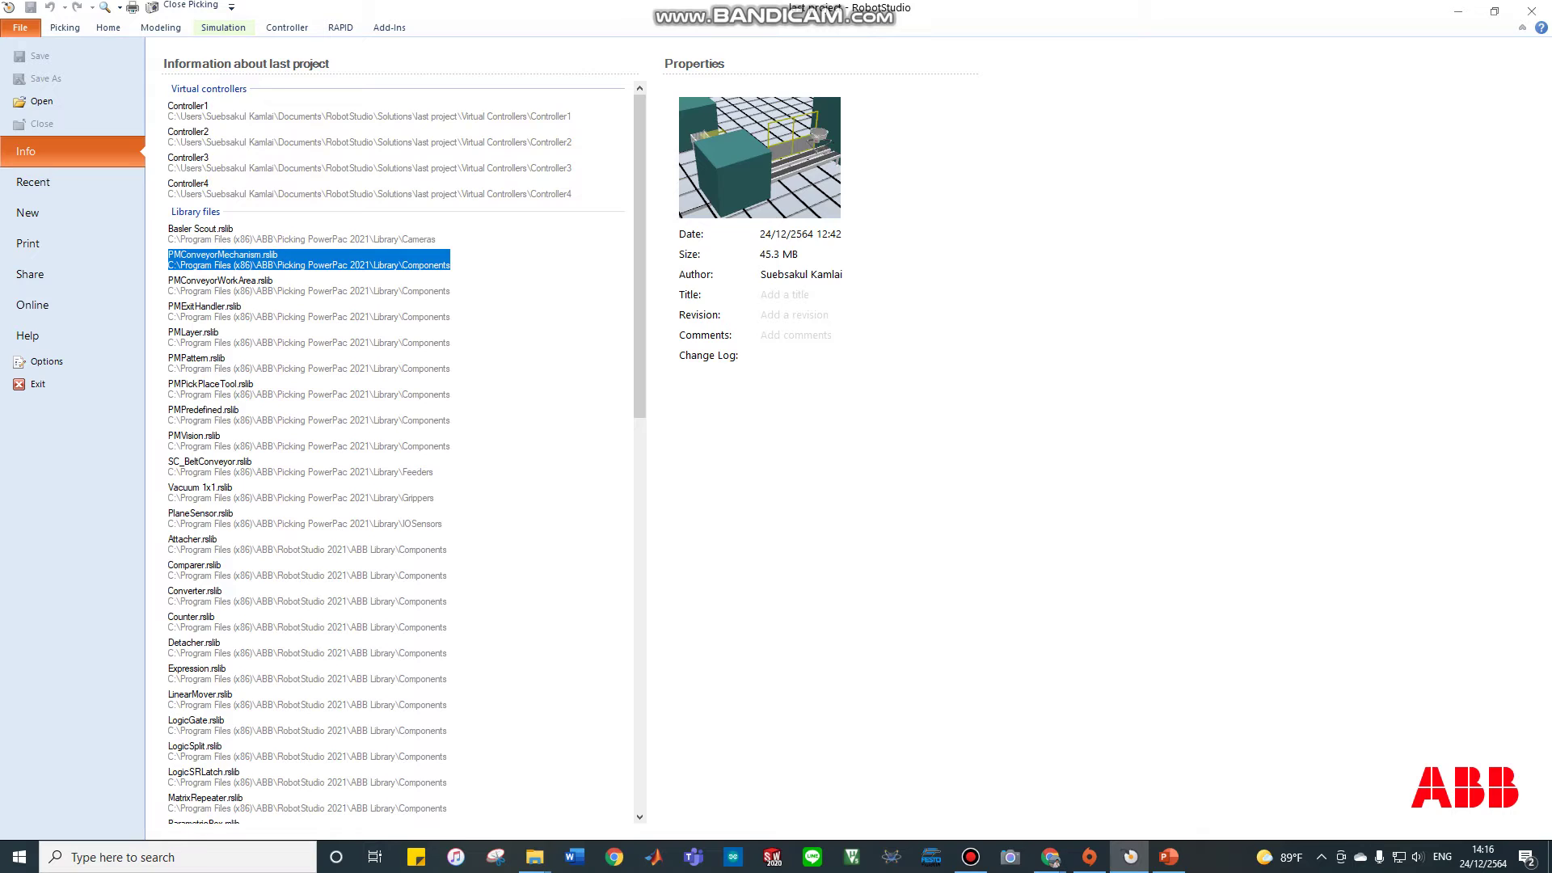
{"action": "left_click", "coordinate": [28, 213]}
{"action": "left_click", "coordinate": [33, 182]}
{"action": "left_click", "coordinate": [26, 151]}
{"action": "left_click", "coordinate": [33, 182]}
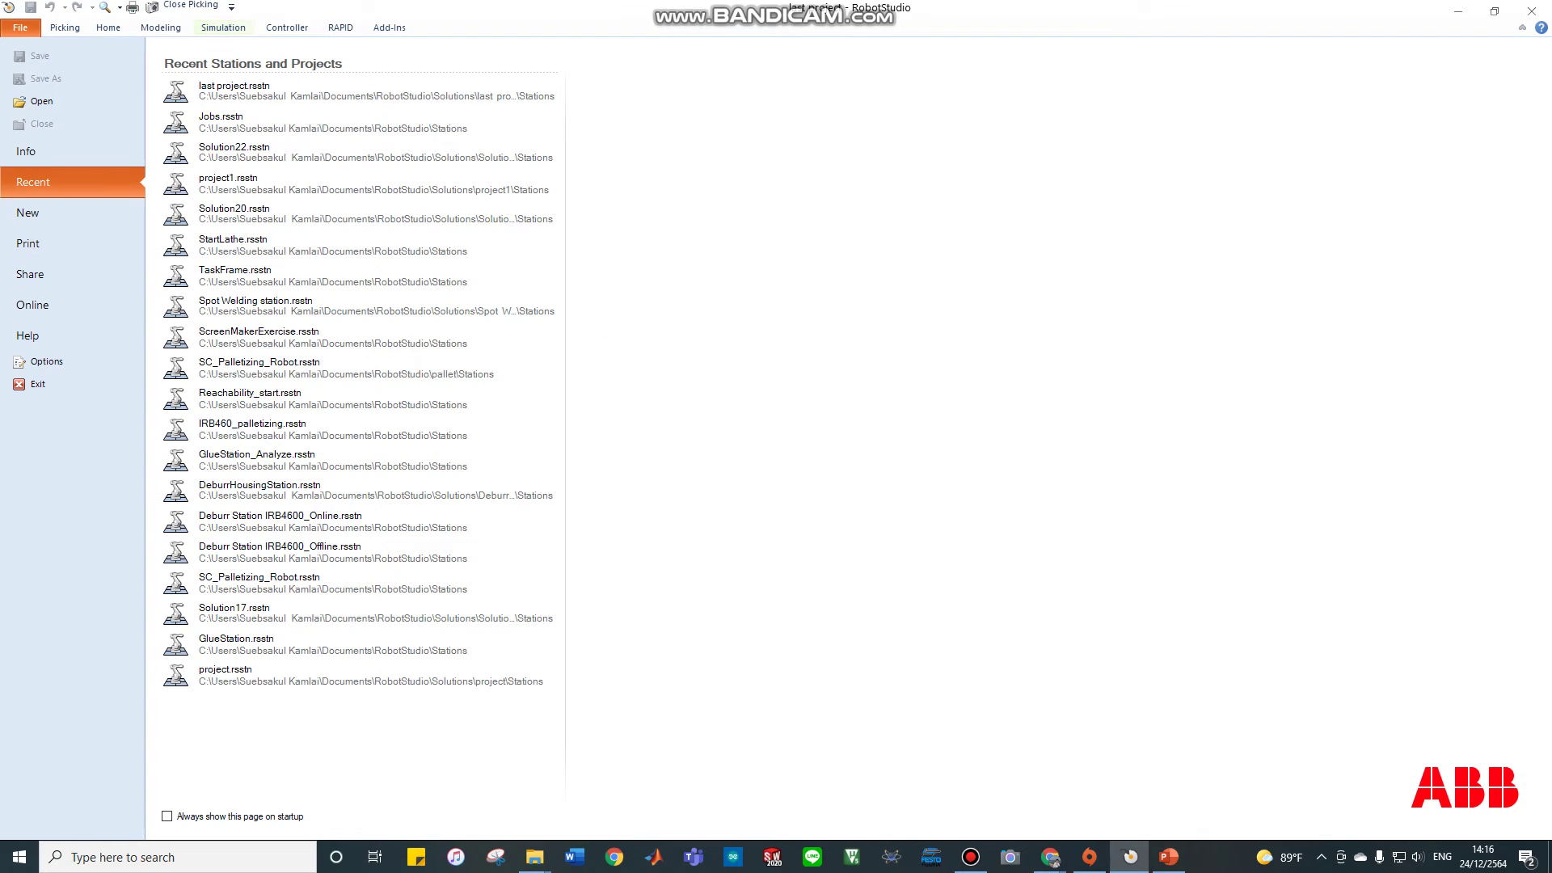
{"action": "left_click", "coordinate": [109, 28]}
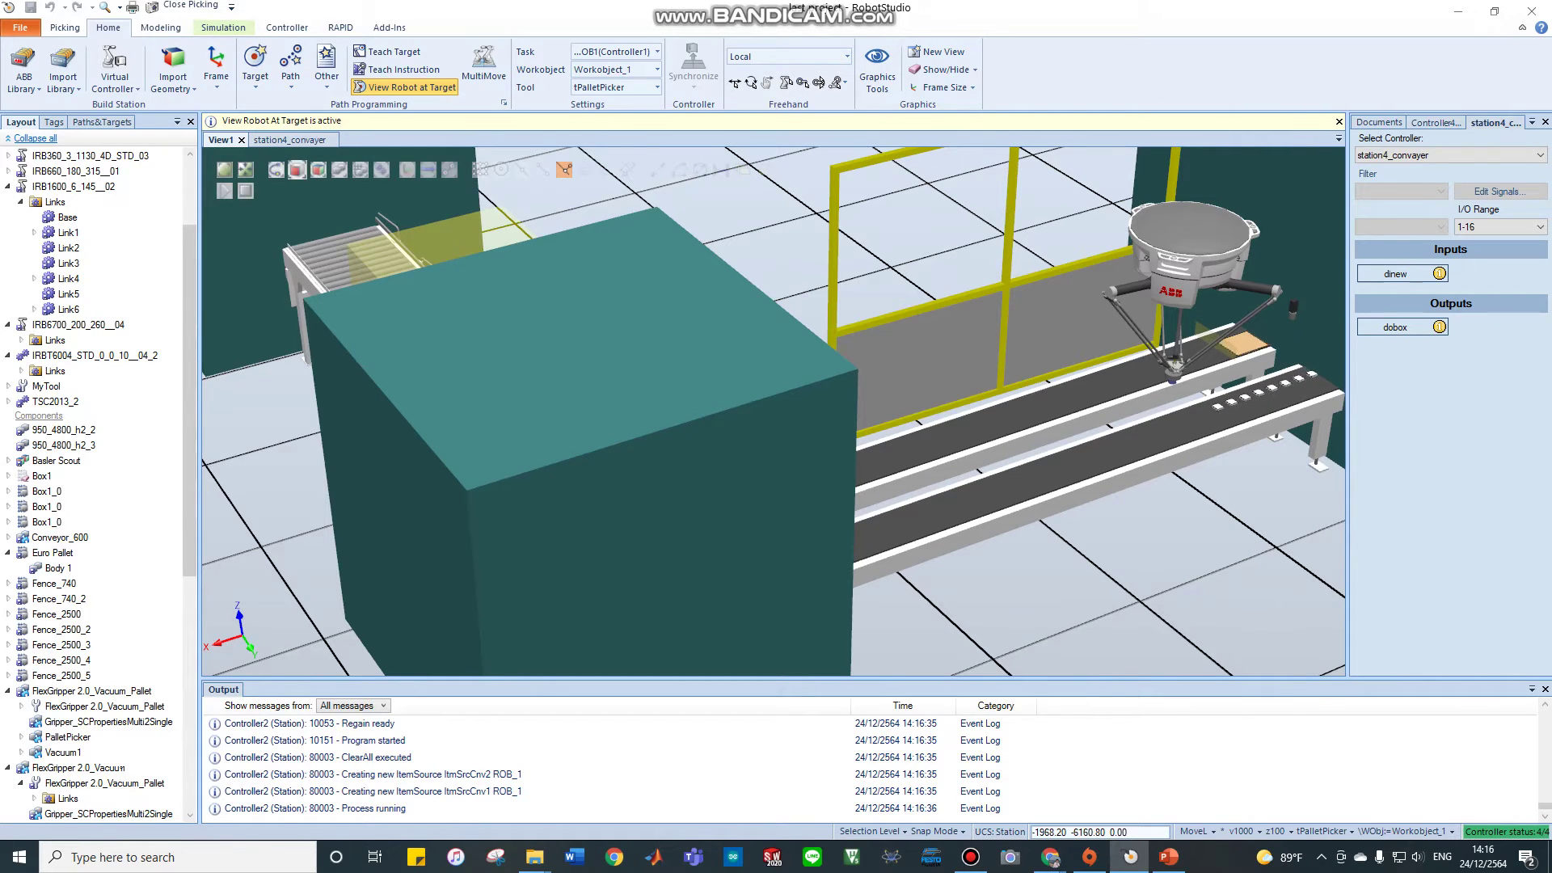
{"action": "left_click", "coordinate": [223, 27]}
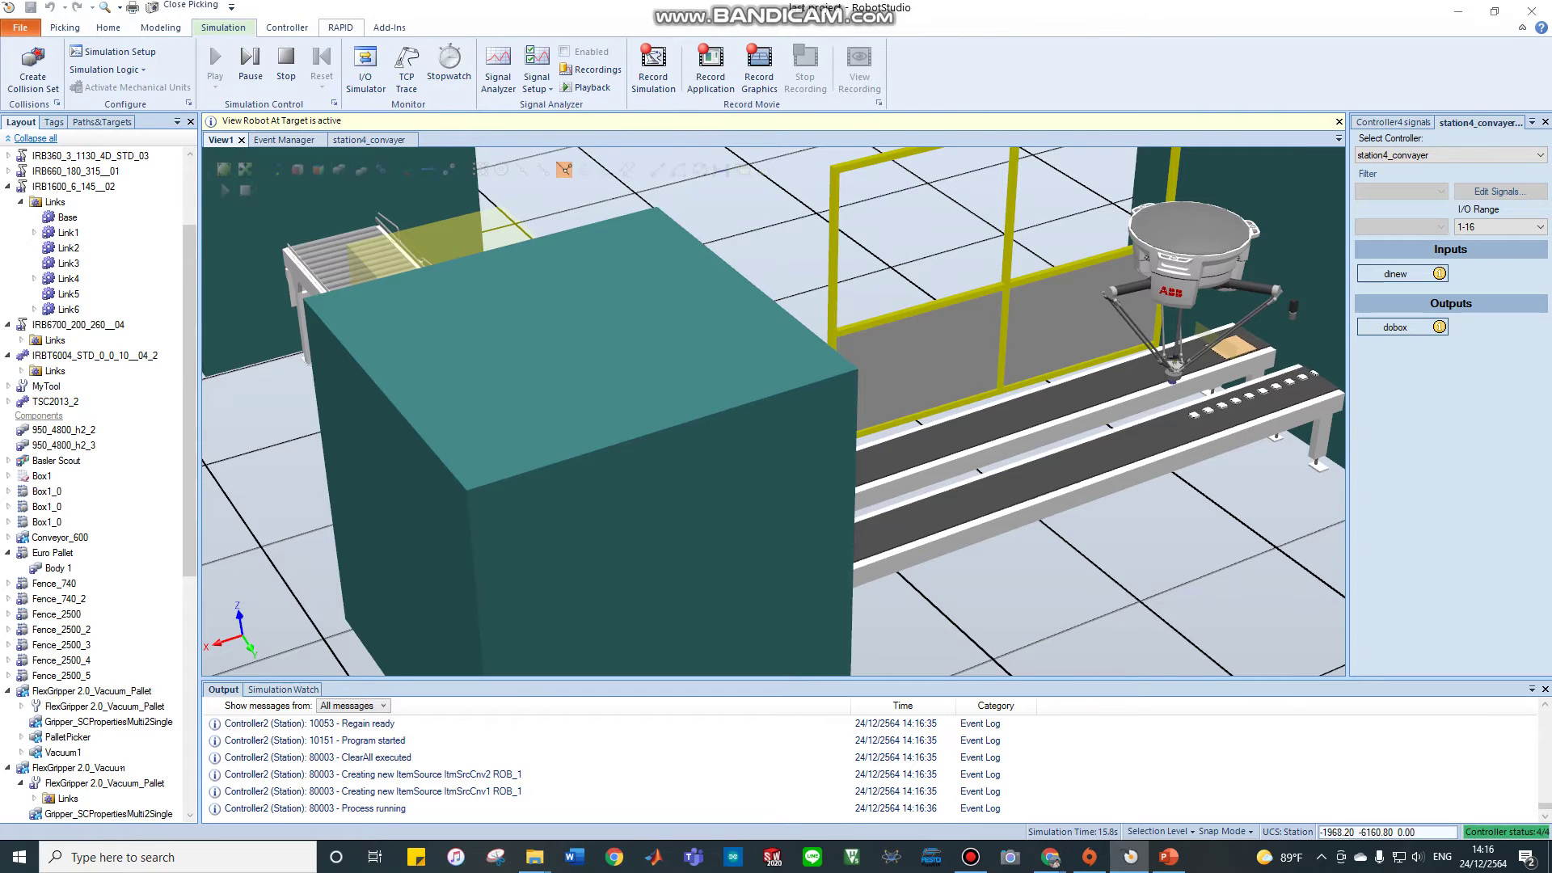
{"action": "left_click", "coordinate": [341, 26]}
{"action": "left_click", "coordinate": [21, 27]}
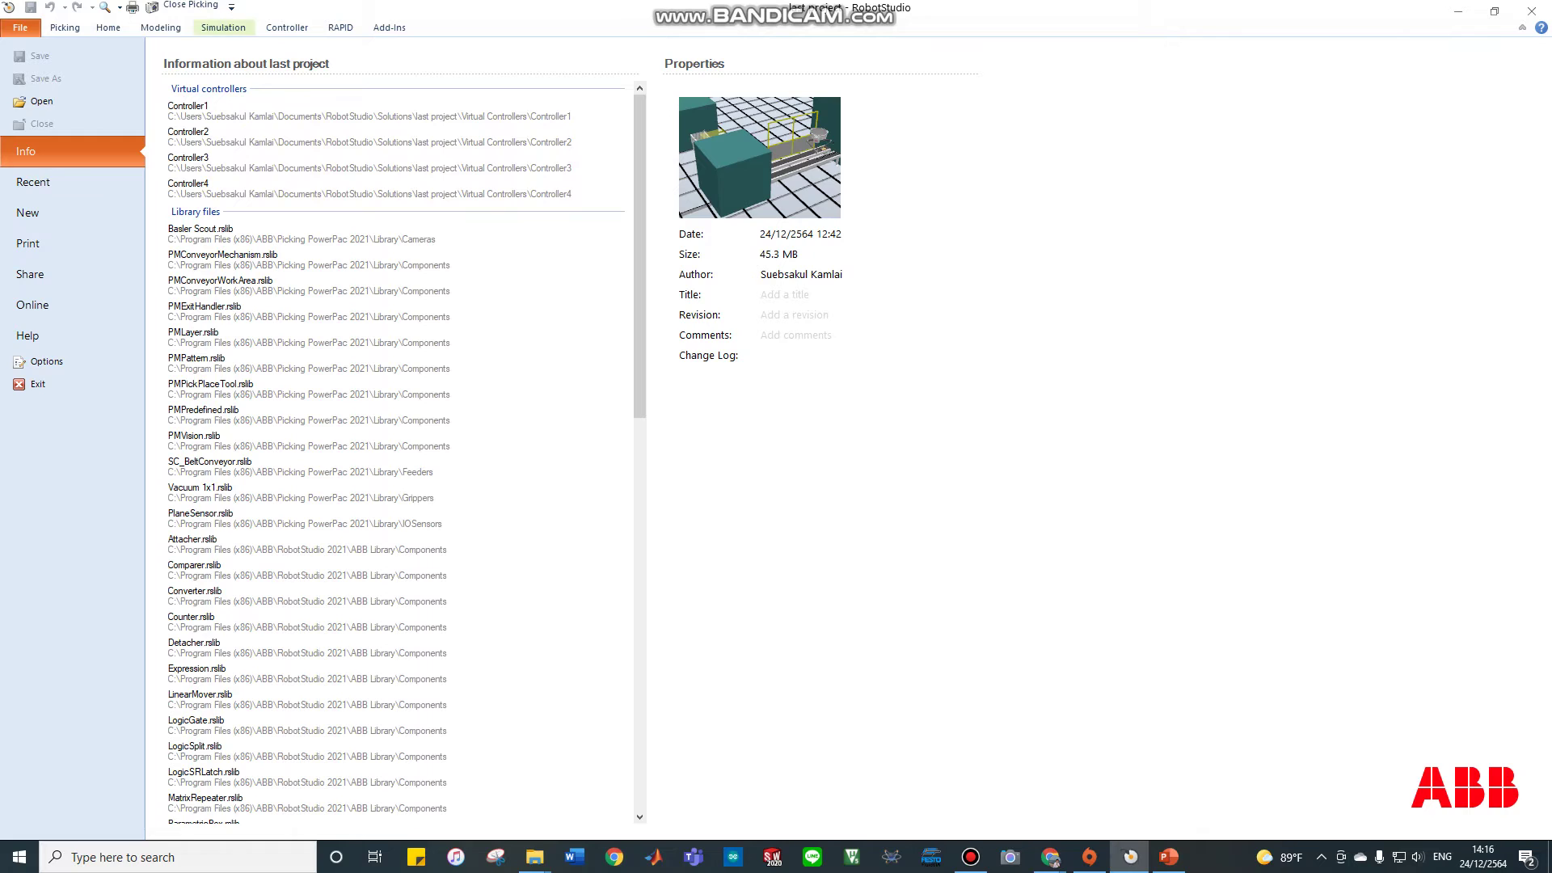
{"action": "left_click", "coordinate": [309, 260]}
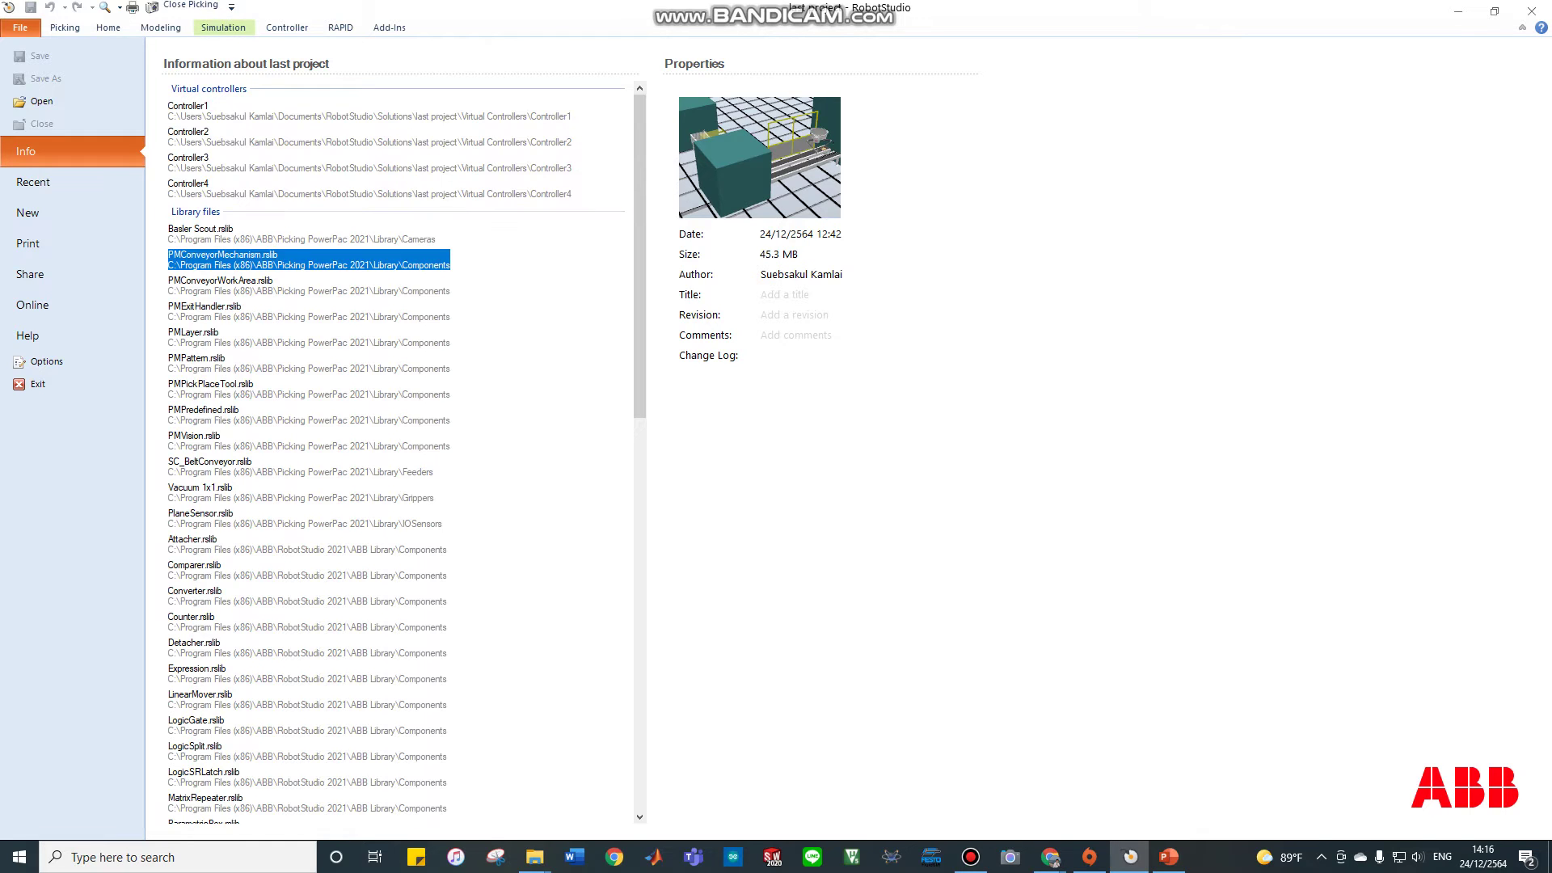
{"action": "left_click", "coordinate": [369, 138]}
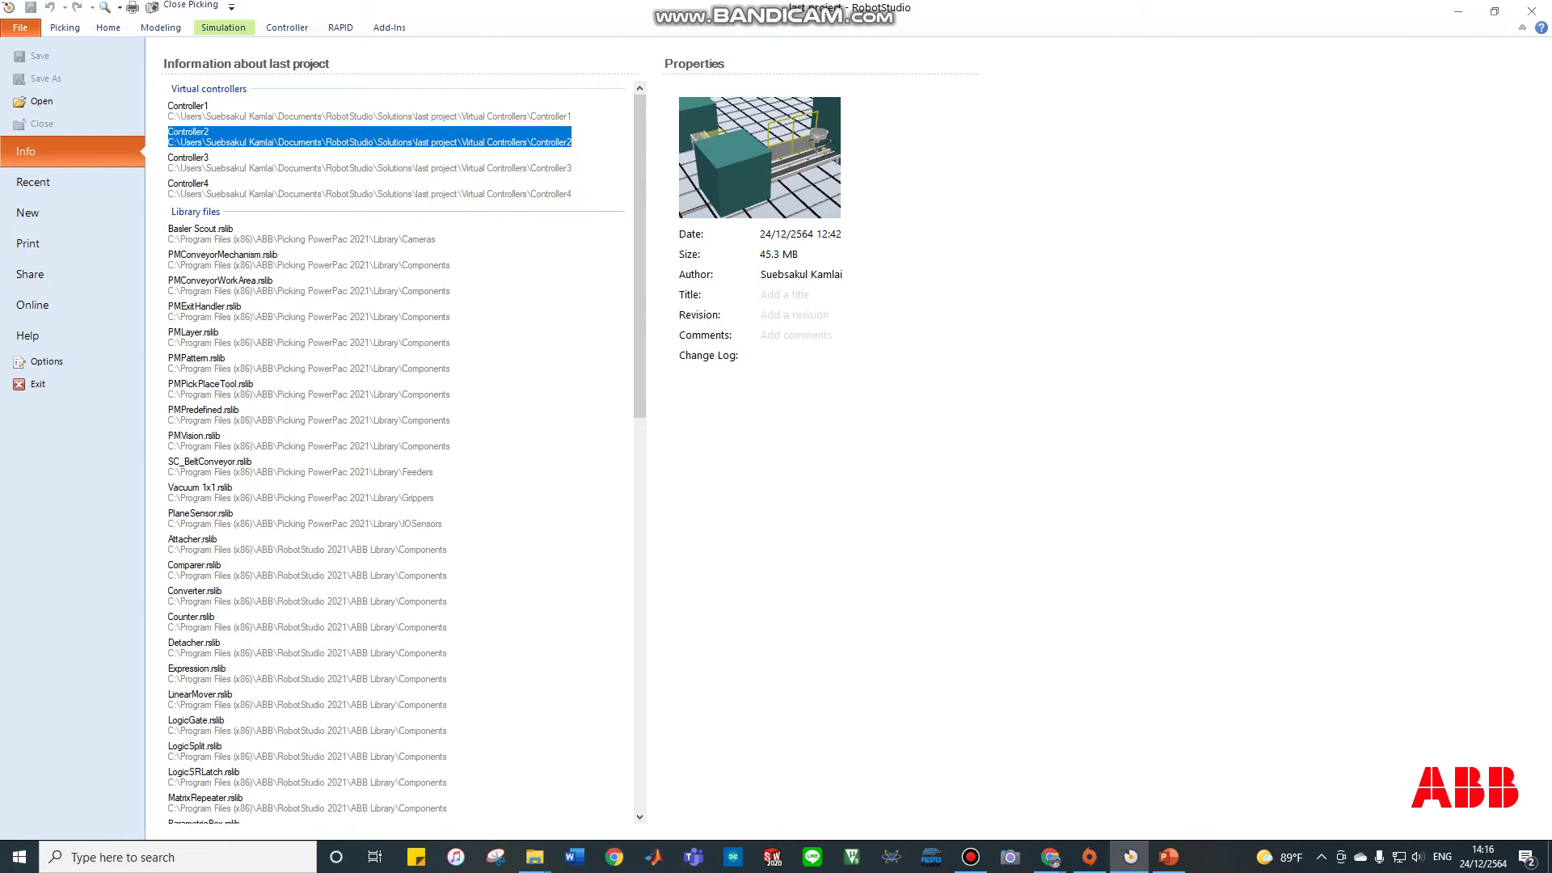
{"action": "left_click", "coordinate": [56, 182]}
{"action": "left_click", "coordinate": [57, 152]}
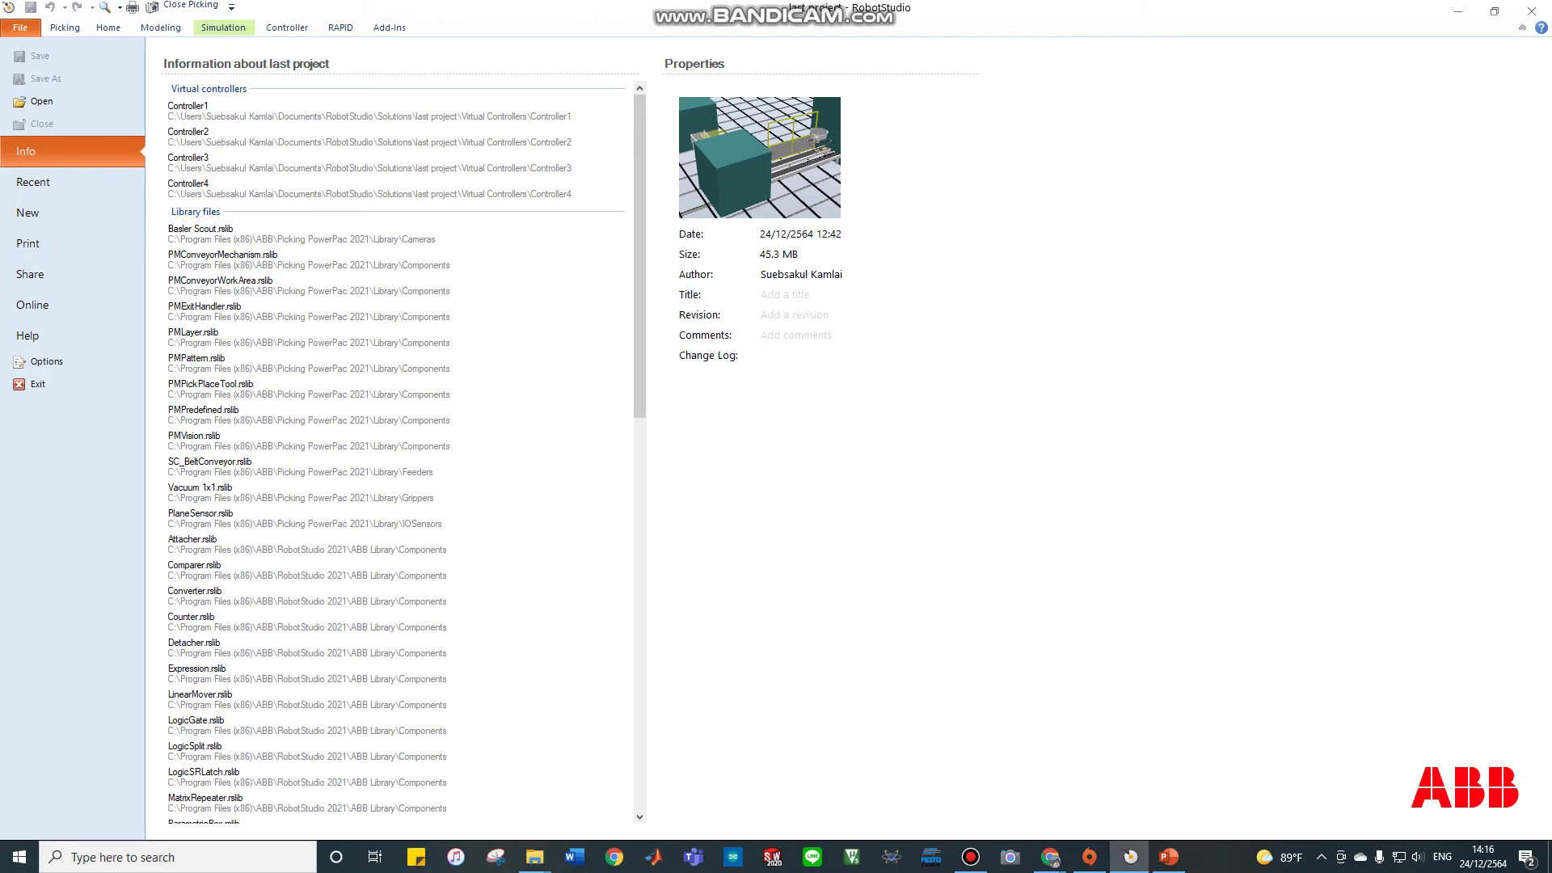
{"action": "left_click", "coordinate": [309, 259]}
{"action": "left_click", "coordinate": [32, 182]}
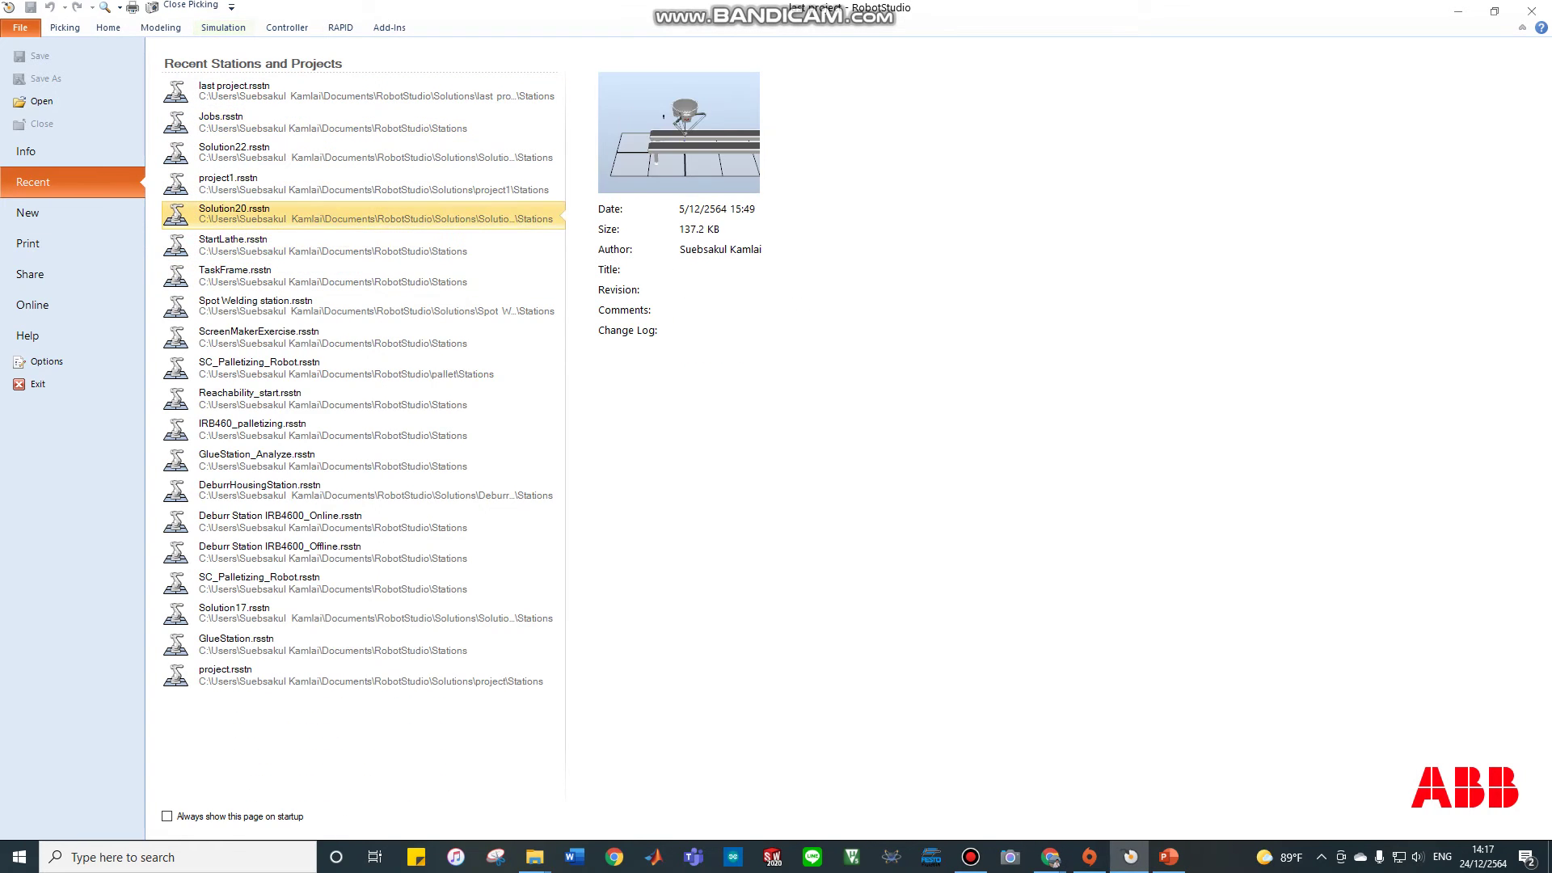
Step: Stop the running simulation of the production line station
{"action": "left_click", "coordinate": [109, 28]}
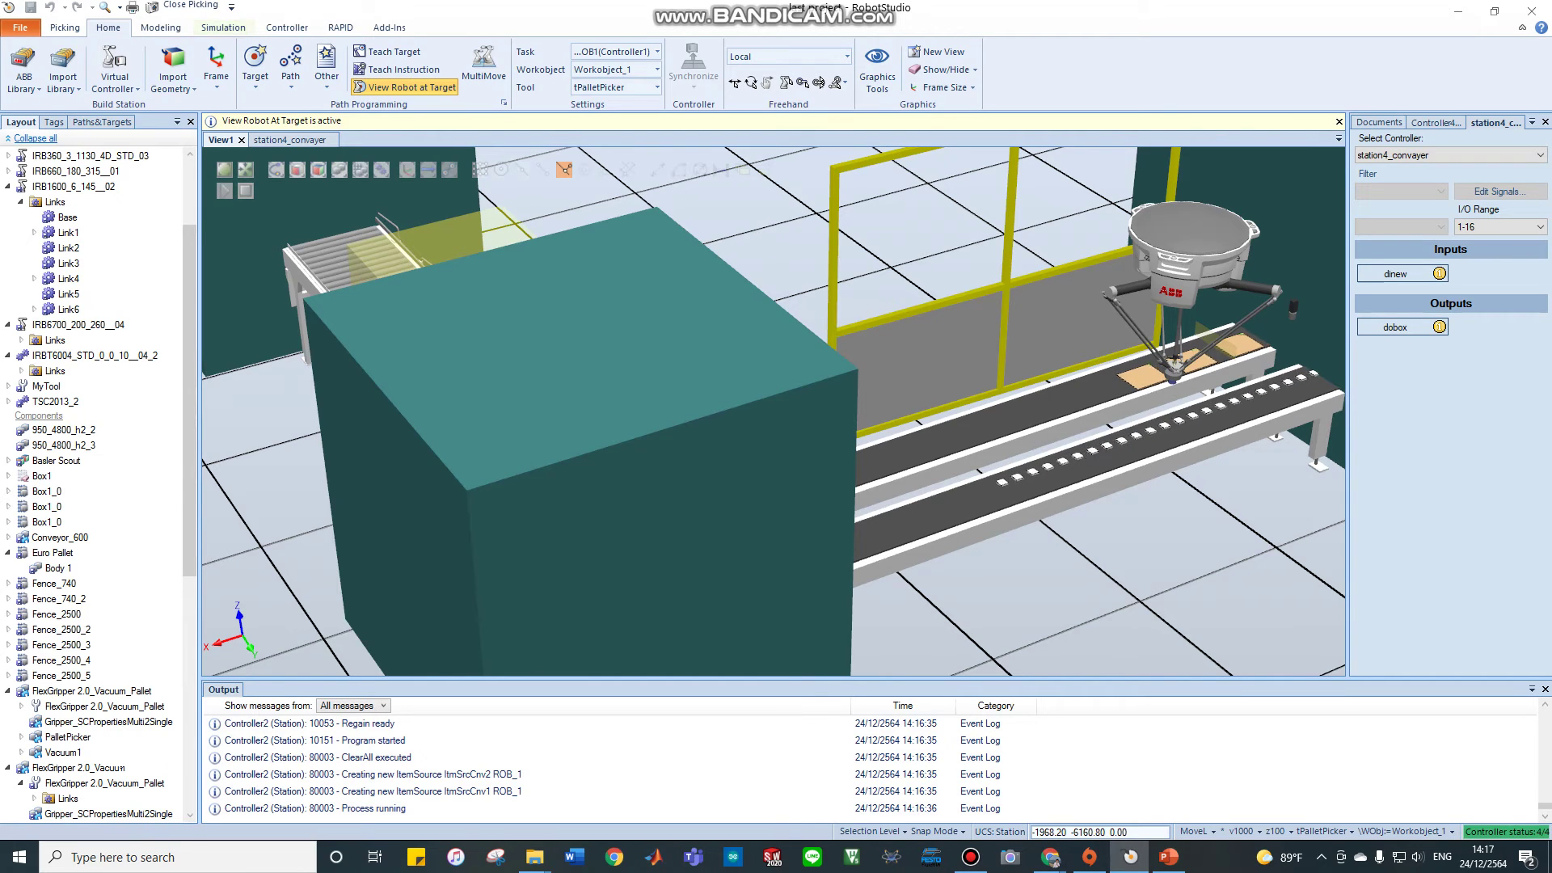
{"action": "left_click", "coordinate": [223, 27]}
{"action": "left_click", "coordinate": [286, 68]}
Step: Open the recent station Solution20 in place of the current project, answering the prompt about unsaved changes
{"action": "left_click", "coordinate": [20, 27]}
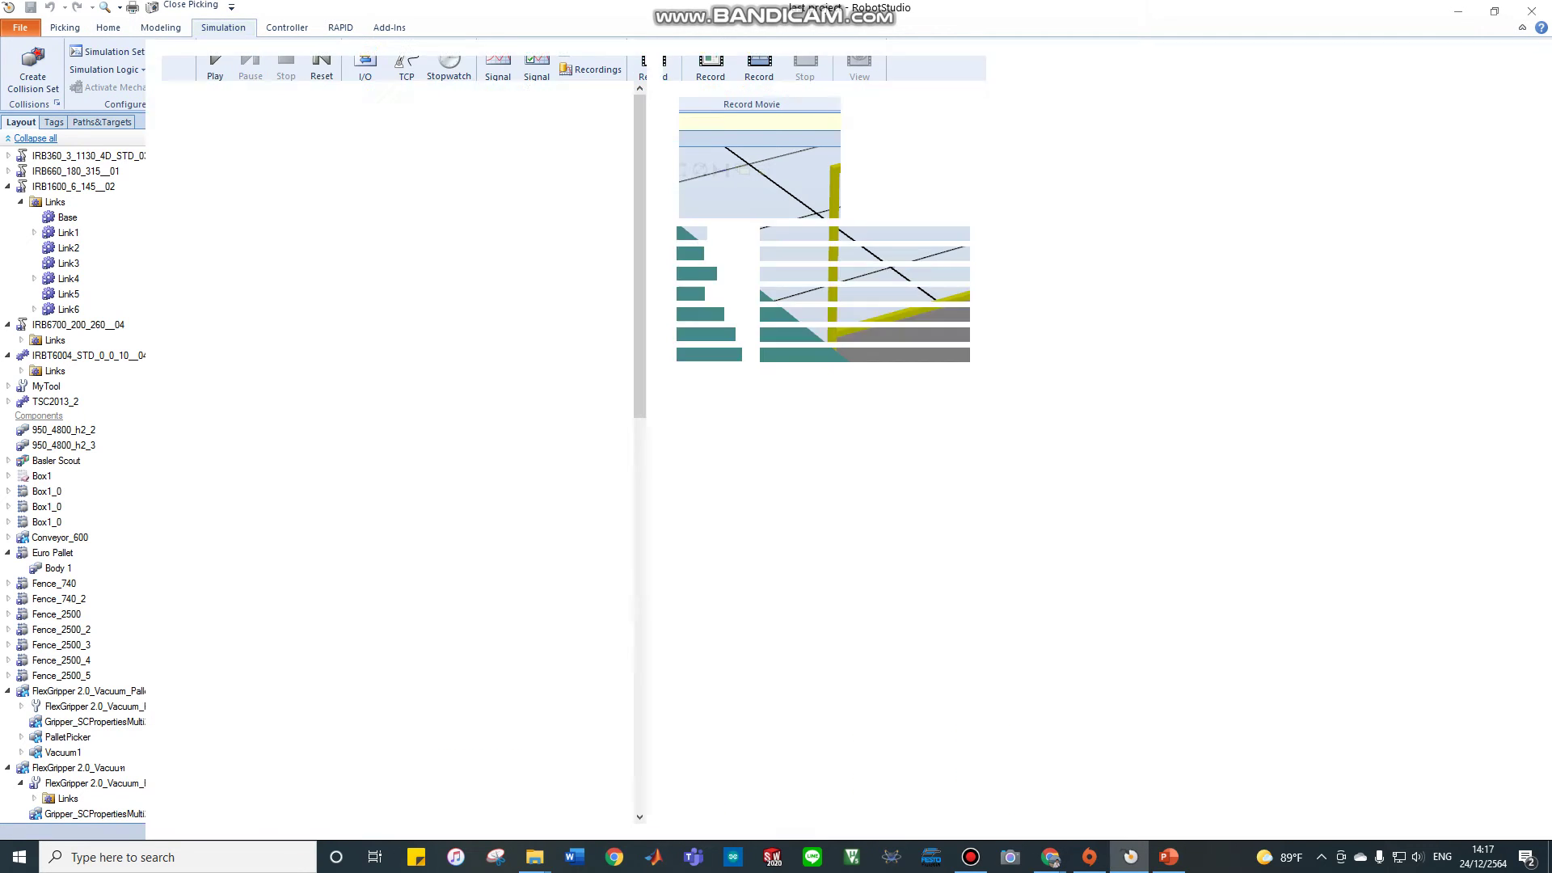
{"action": "left_click", "coordinate": [33, 183]}
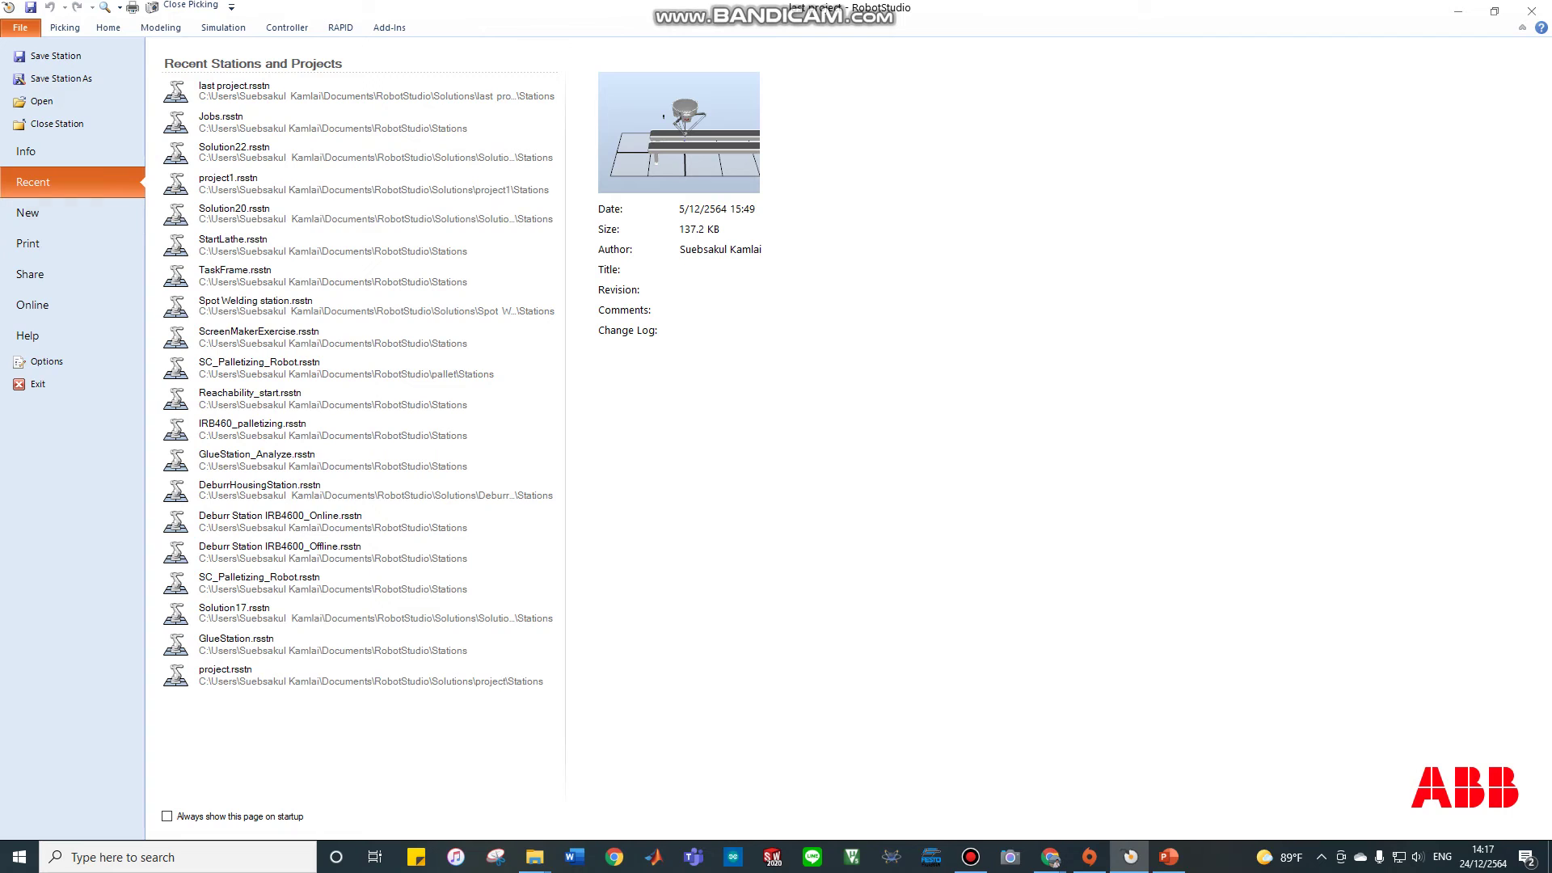
{"action": "key", "text": "Escape"}
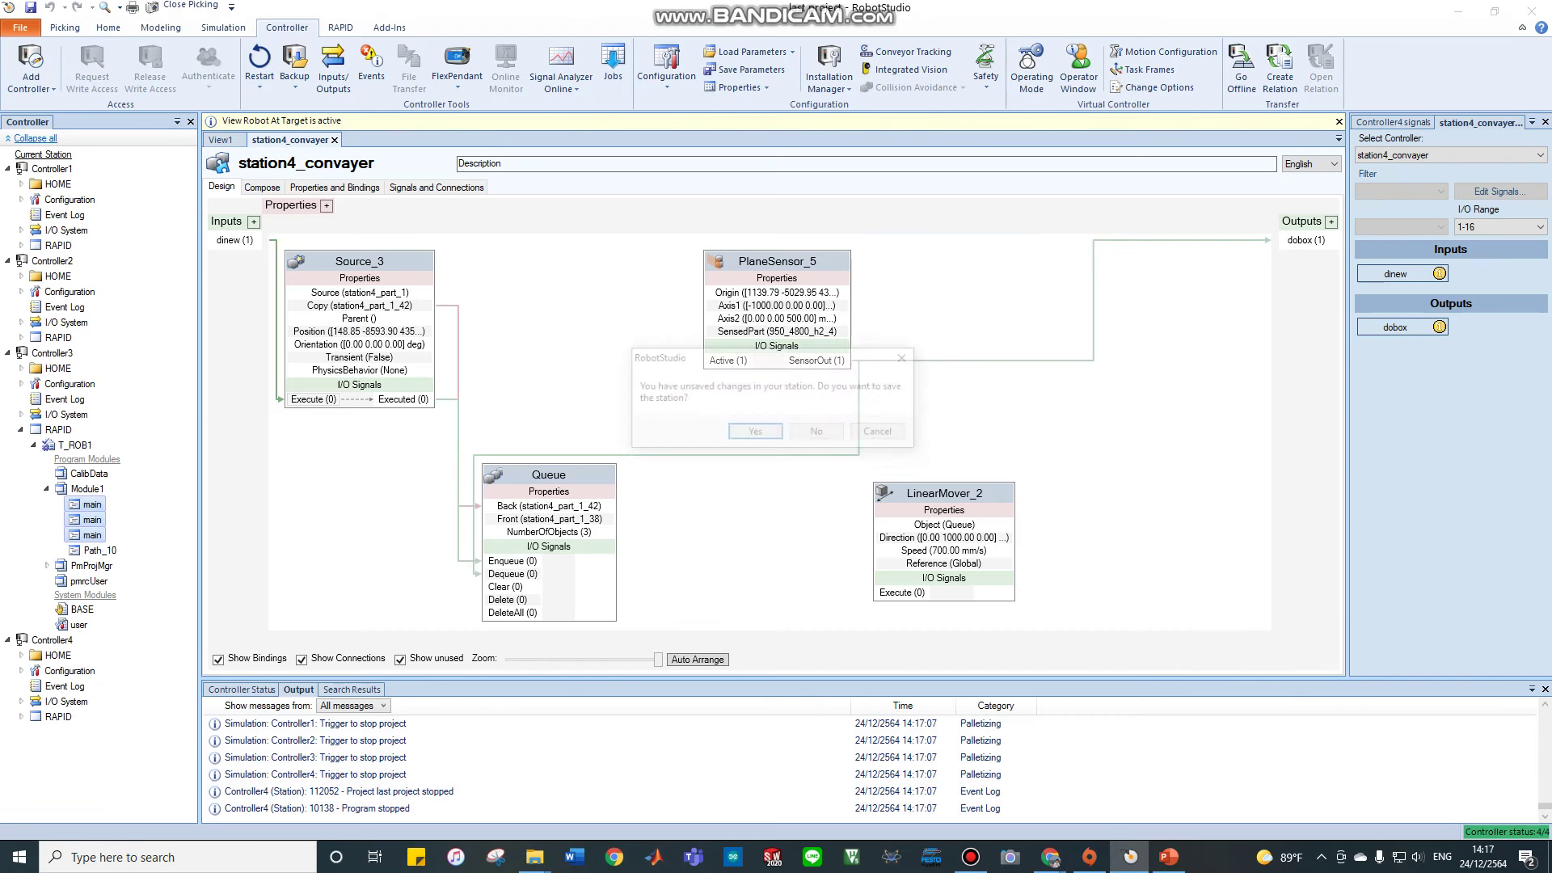
{"action": "key", "text": "Return"}
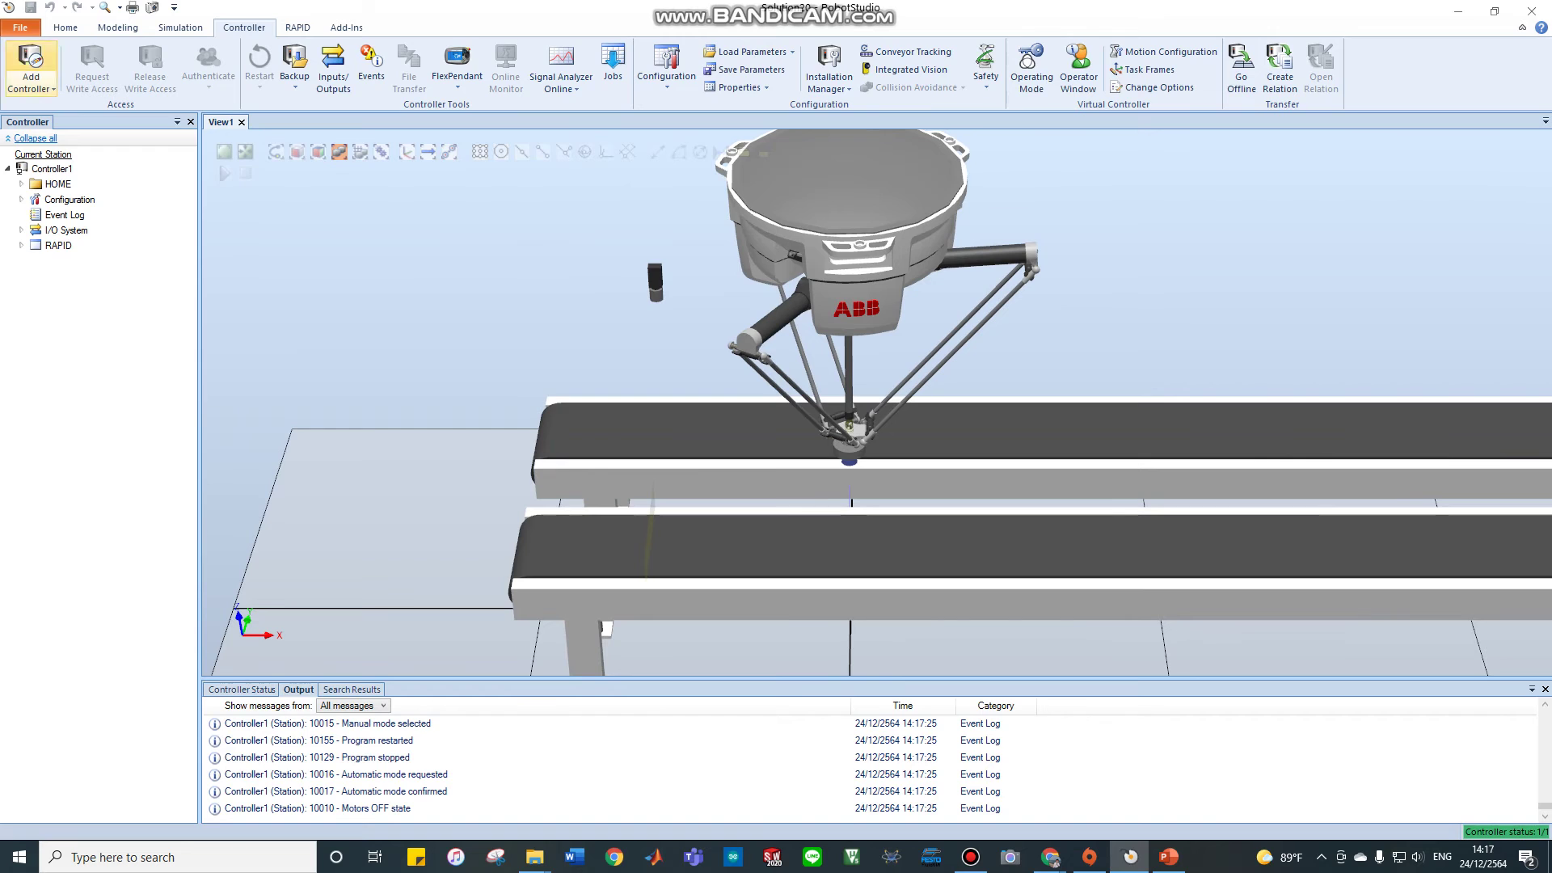
Step: Activate the Picking PowerPac add-in for the opened delta robot station
{"action": "left_click", "coordinate": [346, 27]}
{"action": "left_click", "coordinate": [297, 28]}
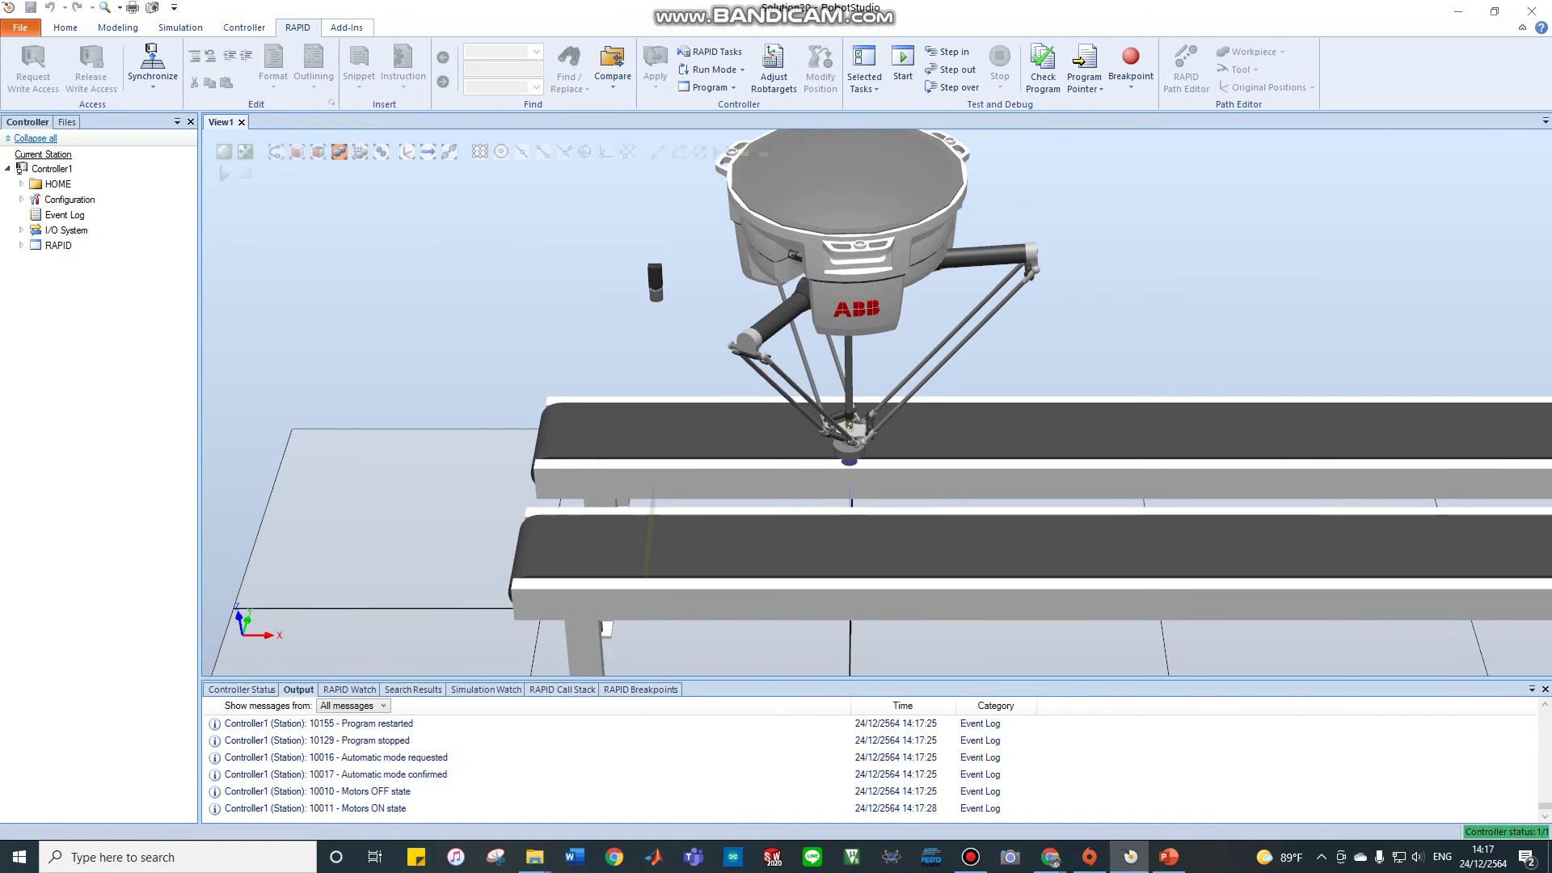
{"action": "left_click", "coordinate": [347, 27]}
{"action": "left_click", "coordinate": [169, 68]}
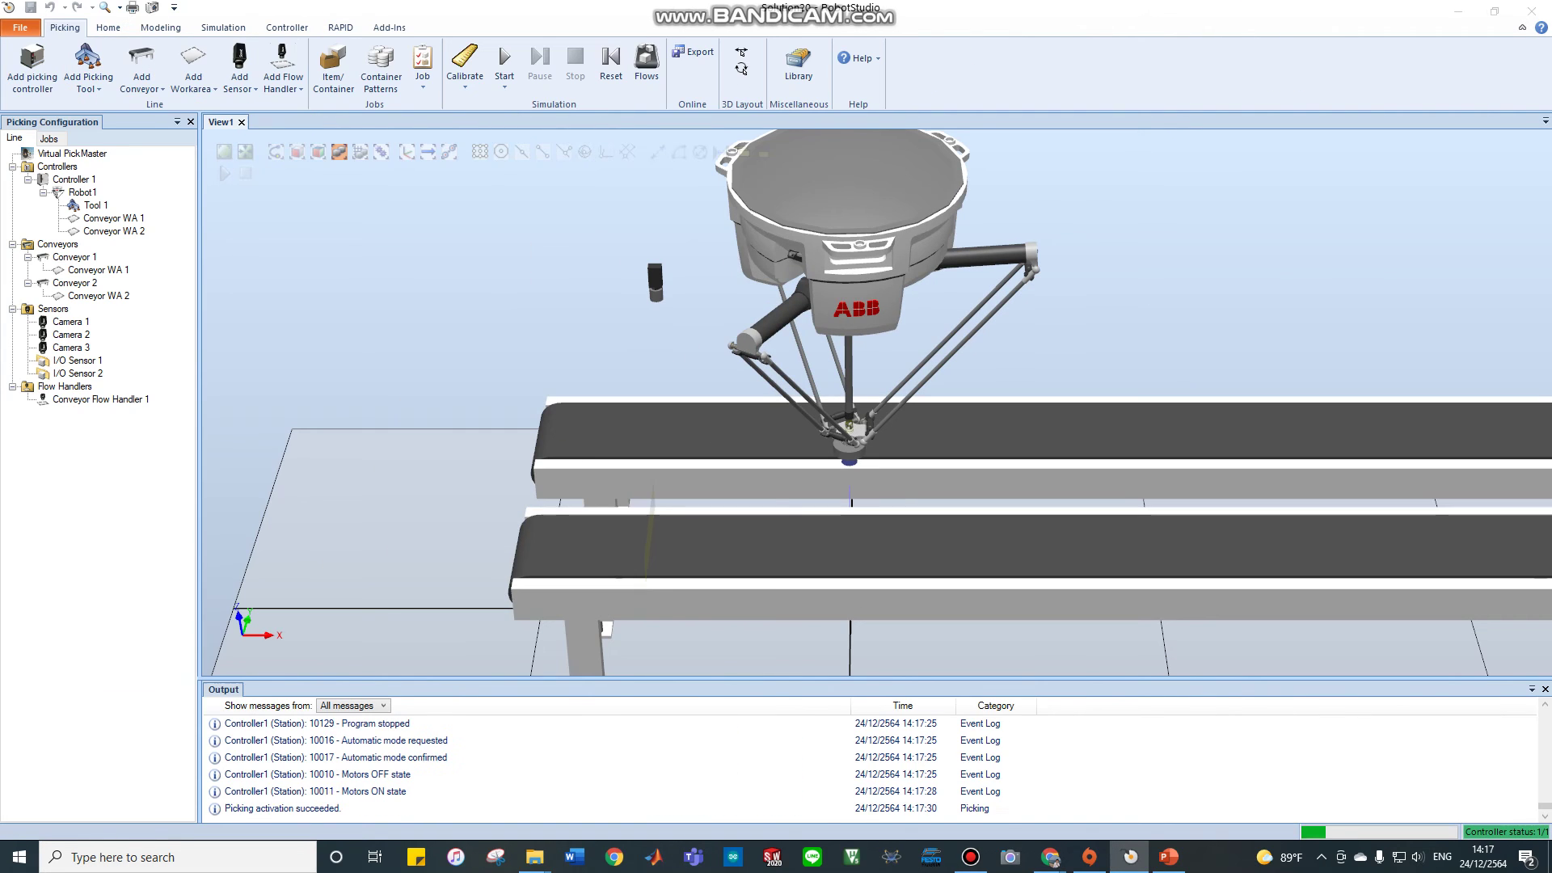